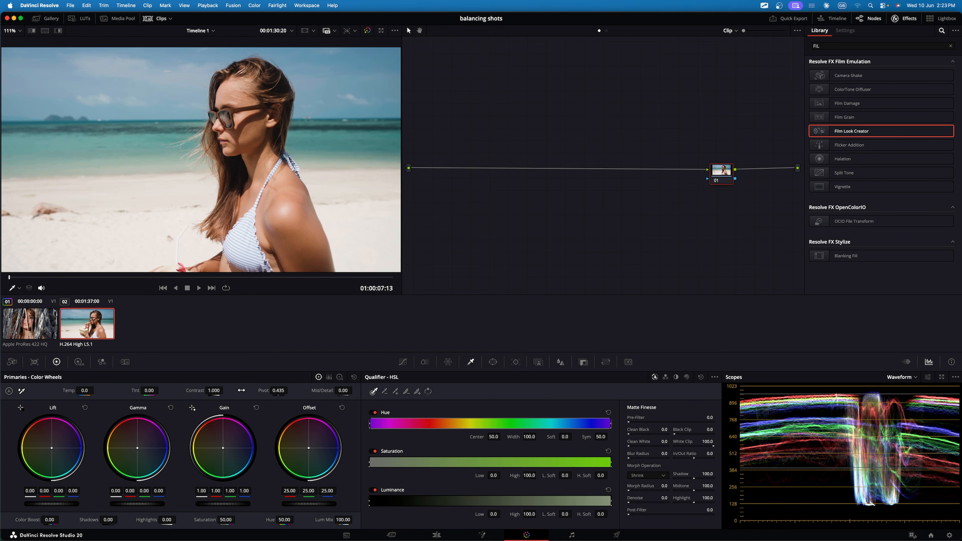
Compare the tinsel portrait clip with the beach clip, playing back part of each.
click(34, 320)
click(79, 323)
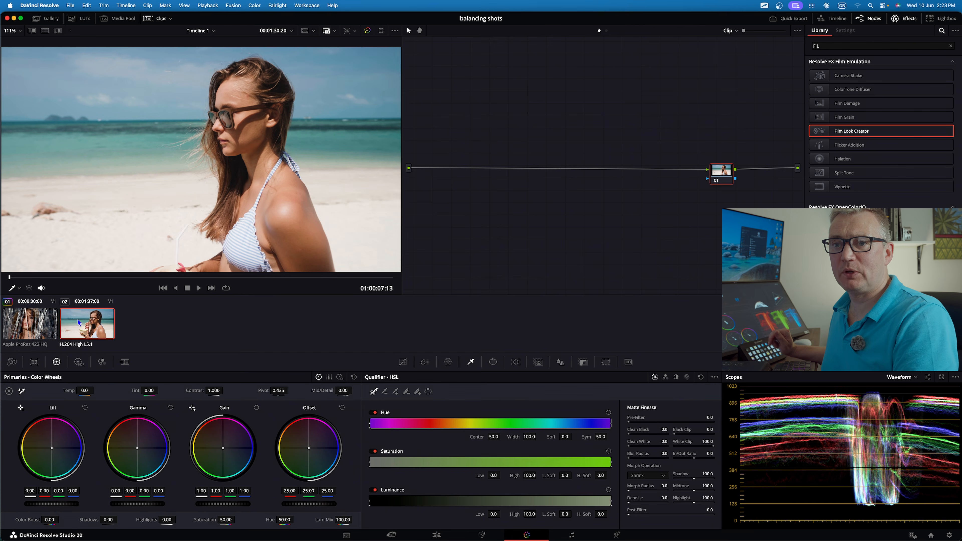
click(21, 316)
key(space)
key(space)
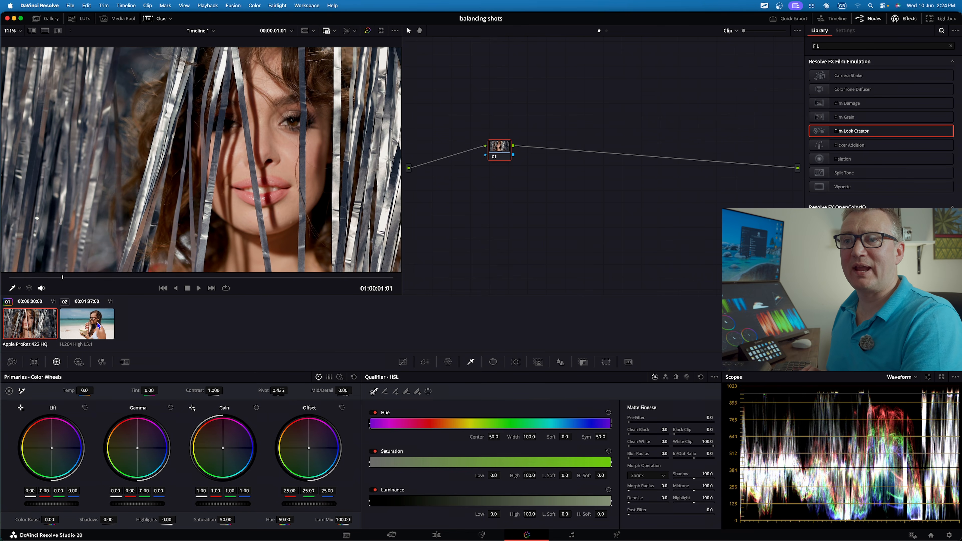
click(95, 328)
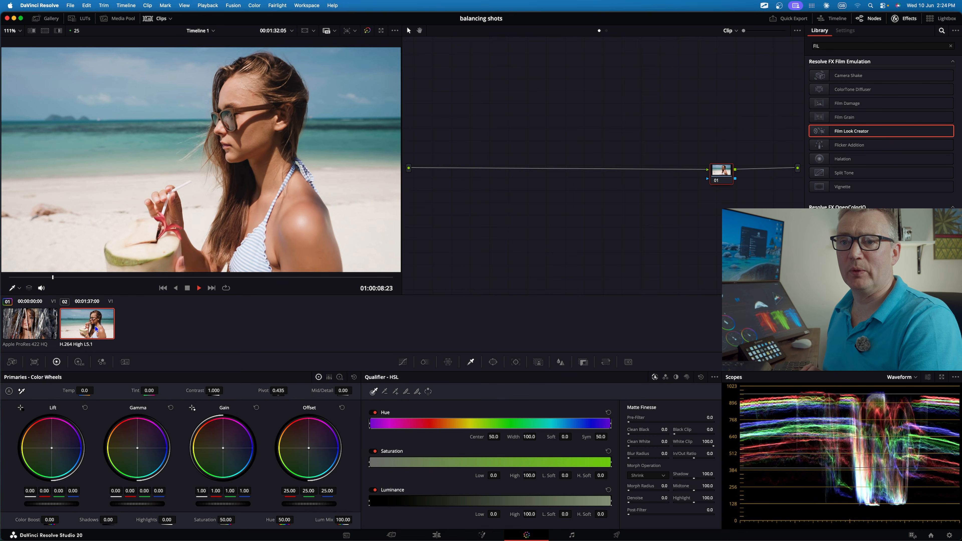
key(space)
key(super+Home)
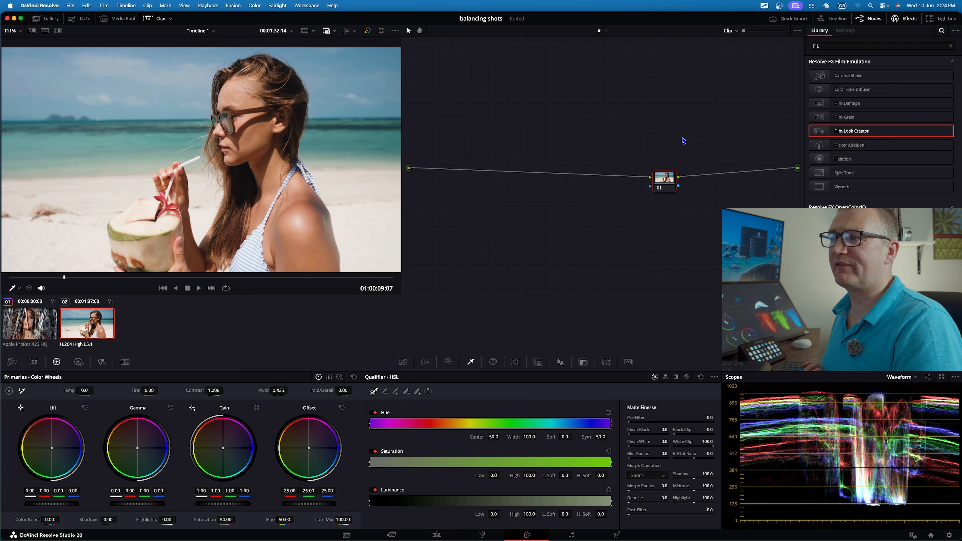
click(21, 331)
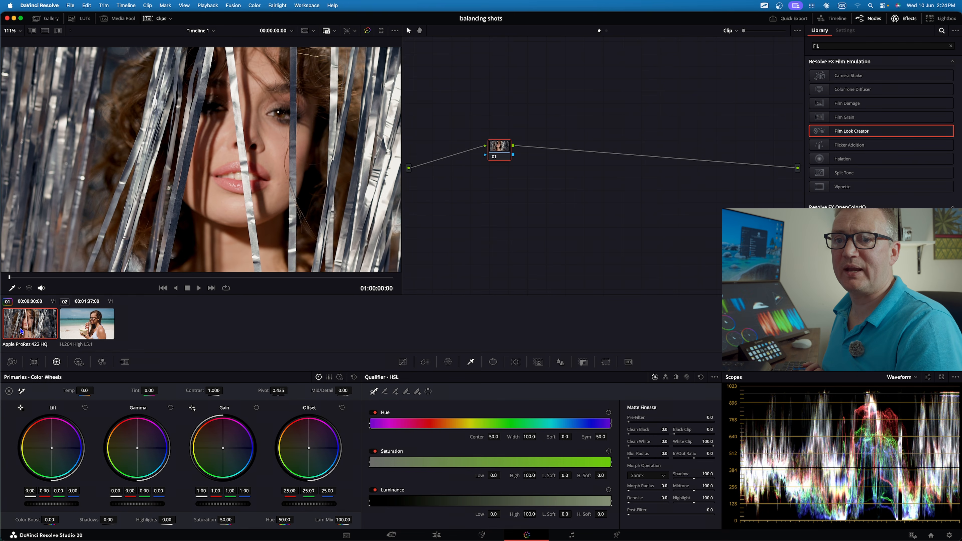
Check the timeline-level node graph with the beach clip selected and return to its clip-level graph.
click(108, 330)
click(606, 31)
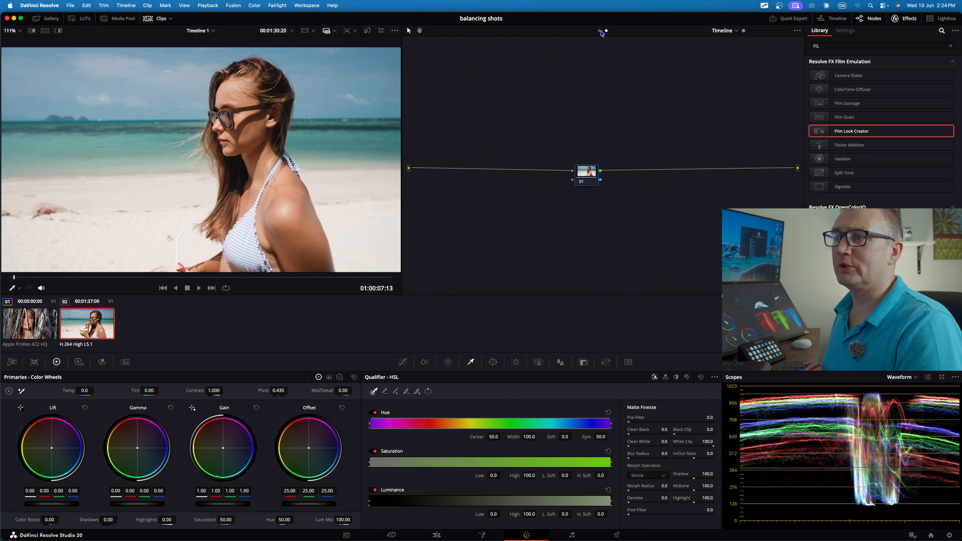
click(599, 31)
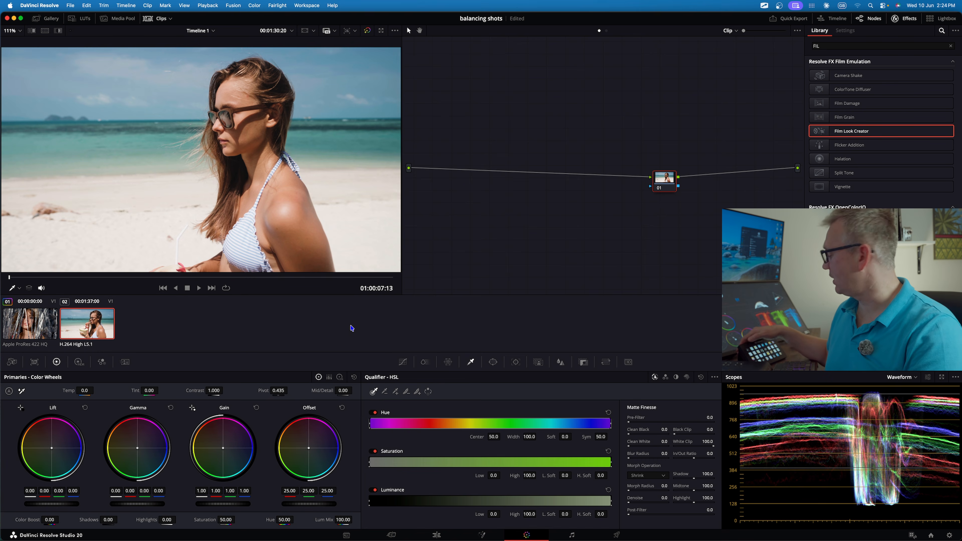
Switch to the Media page.
key(ctrl+a)
mouse_move(295, 313)
mouse_down()
mouse_move(376, 530)
mouse_move(327, 531)
mouse_up()
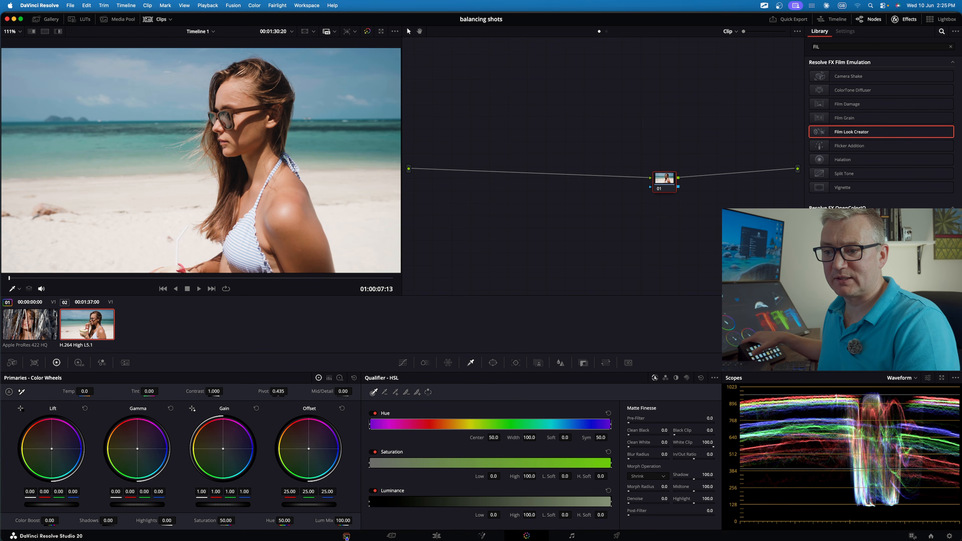
click(346, 536)
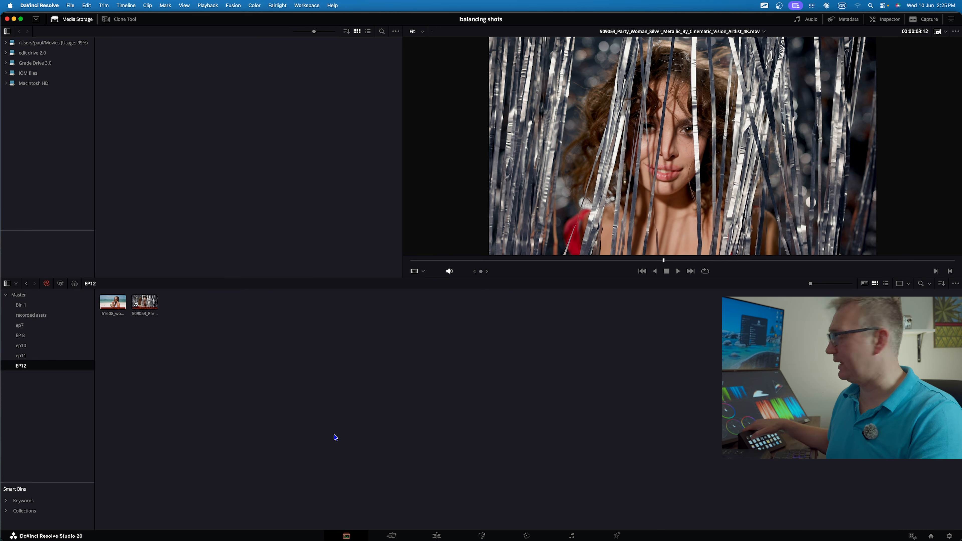
key(ctrl+alt+a)
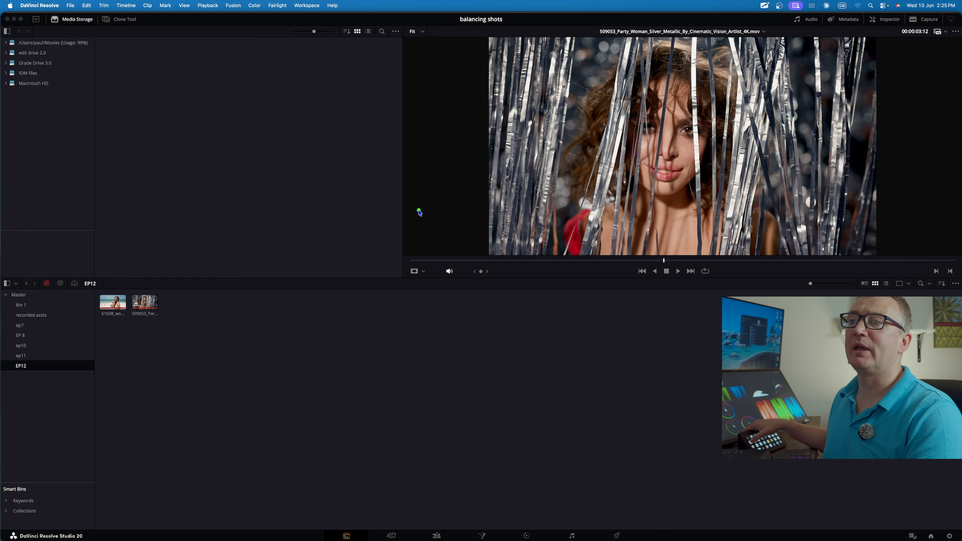
drag(419, 39, 882, 282)
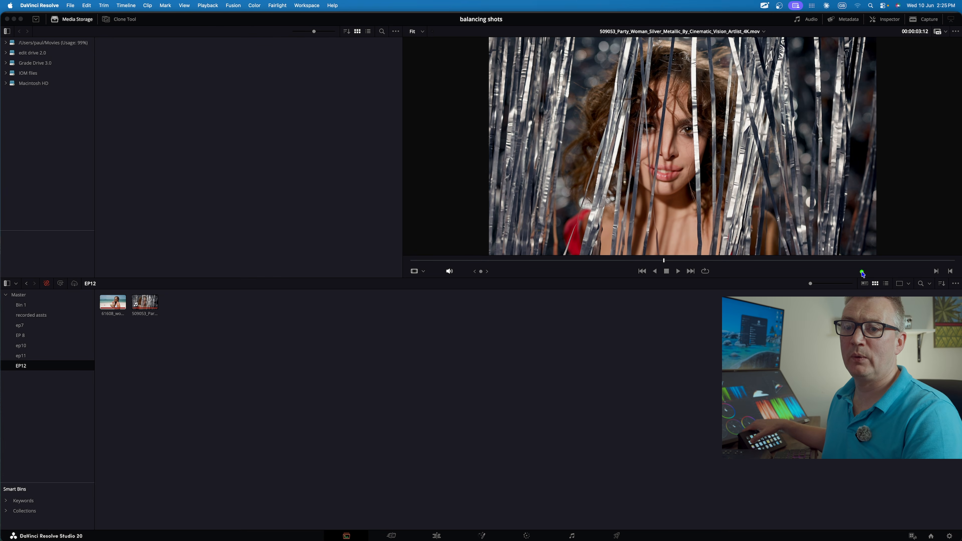
drag(4, 295, 94, 399)
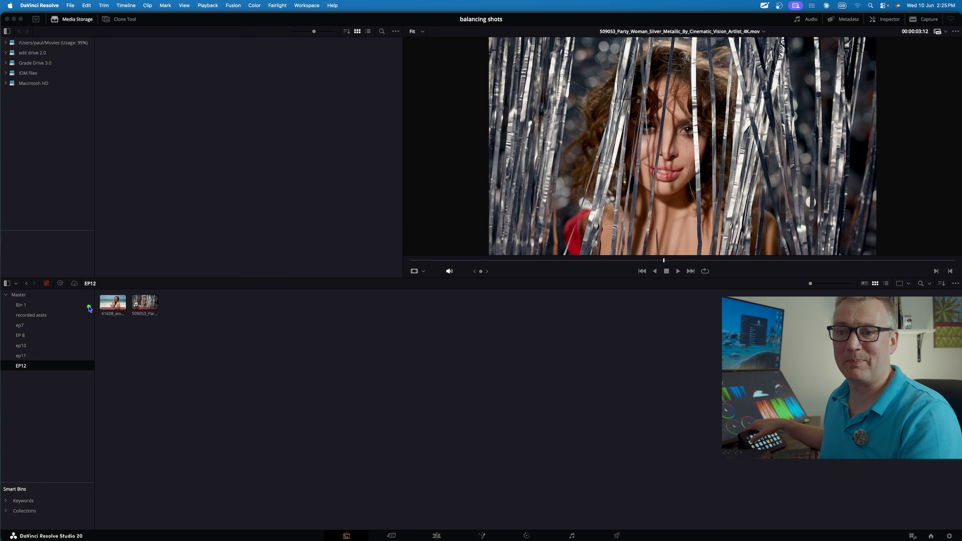
mouse_move(95, 294)
mouse_down()
mouse_move(659, 488)
mouse_move(713, 491)
mouse_up()
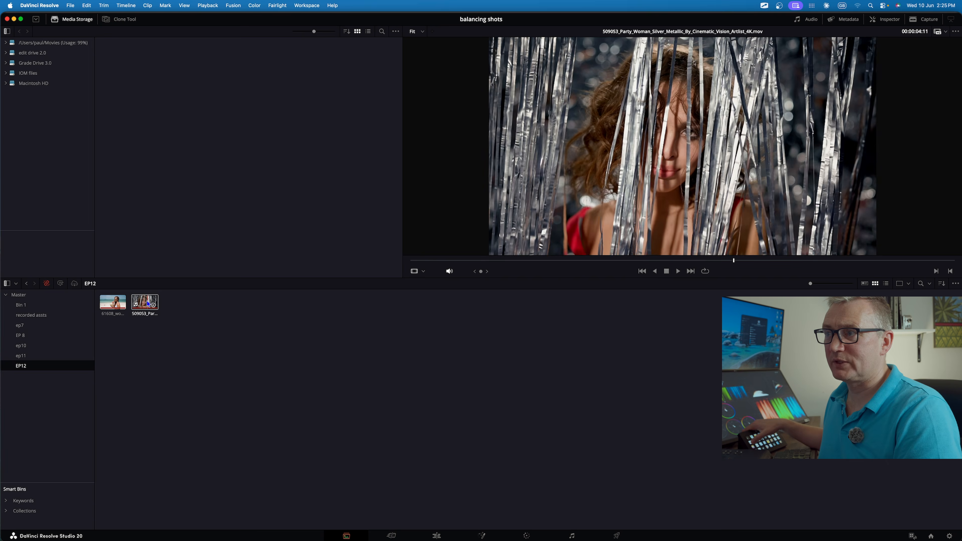
drag(678, 362, 850, 26)
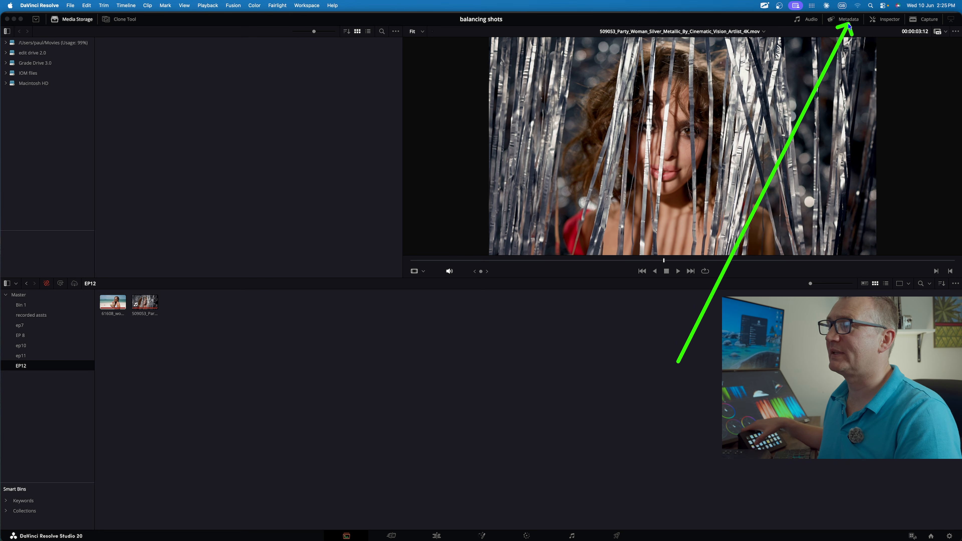
Show the tinsel portrait clip's metadata and examine its codec, resolution, frame rate and clip details.
click(846, 19)
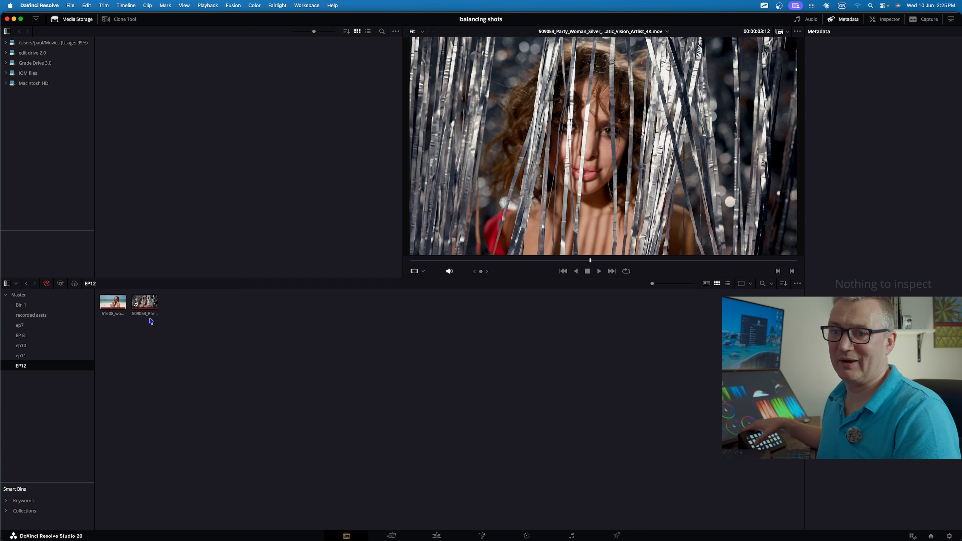
click(145, 303)
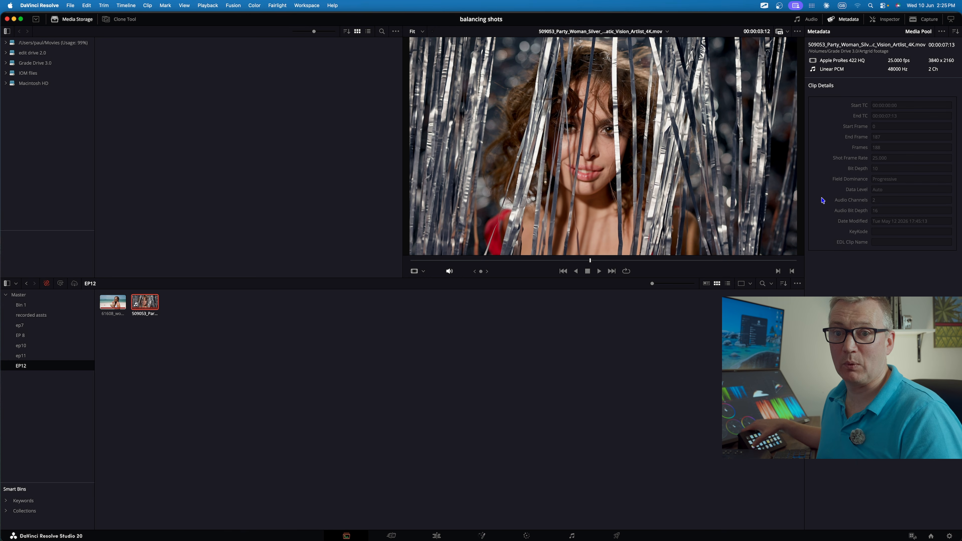
key(ctrl+a)
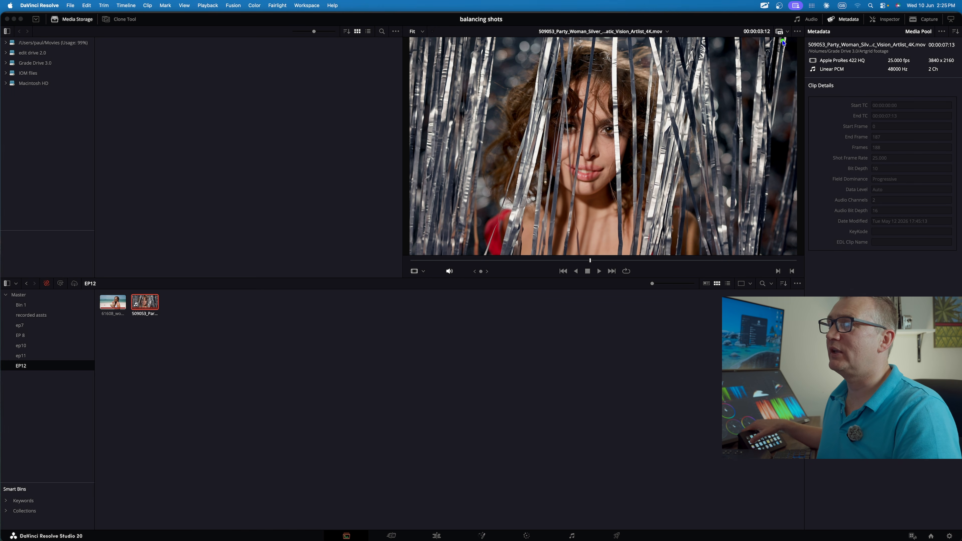
mouse_move(816, 45)
mouse_down()
mouse_move(898, 86)
mouse_move(941, 91)
mouse_move(959, 80)
mouse_up()
mouse_move(820, 109)
mouse_down()
mouse_move(883, 167)
mouse_move(825, 162)
mouse_up()
Examine the beach clip's codec, resolution and clip details, and reselect the tinsel portrait clip.
key(Left)
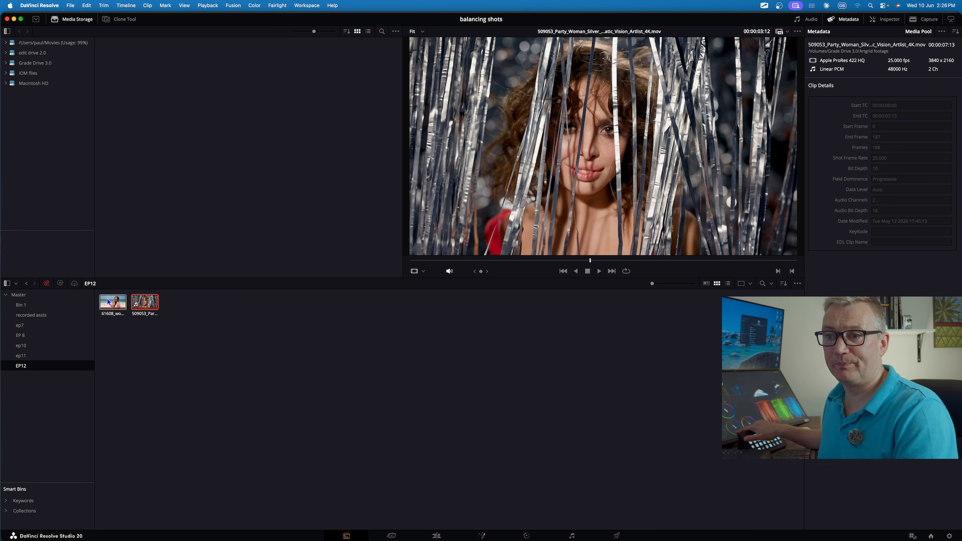
drag(800, 37, 959, 78)
drag(797, 109, 865, 166)
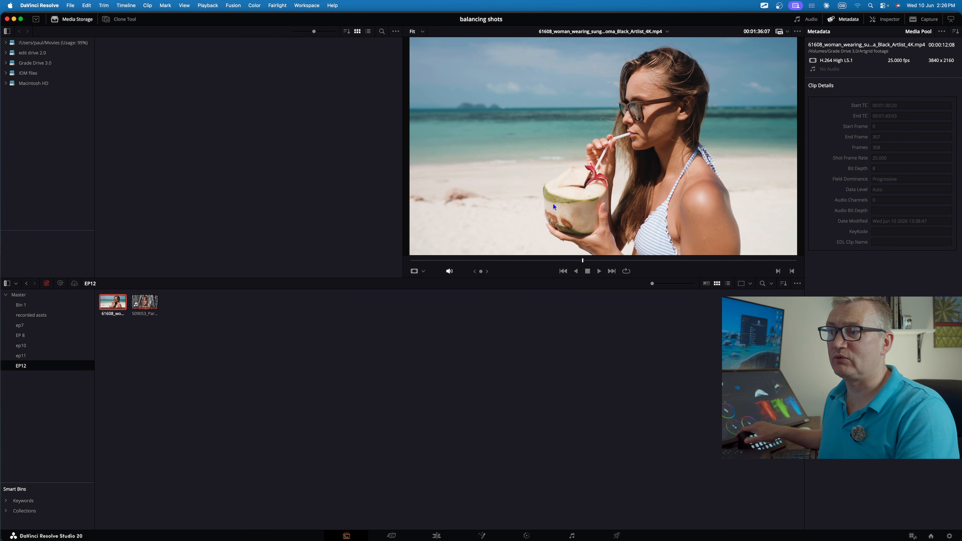
click(143, 298)
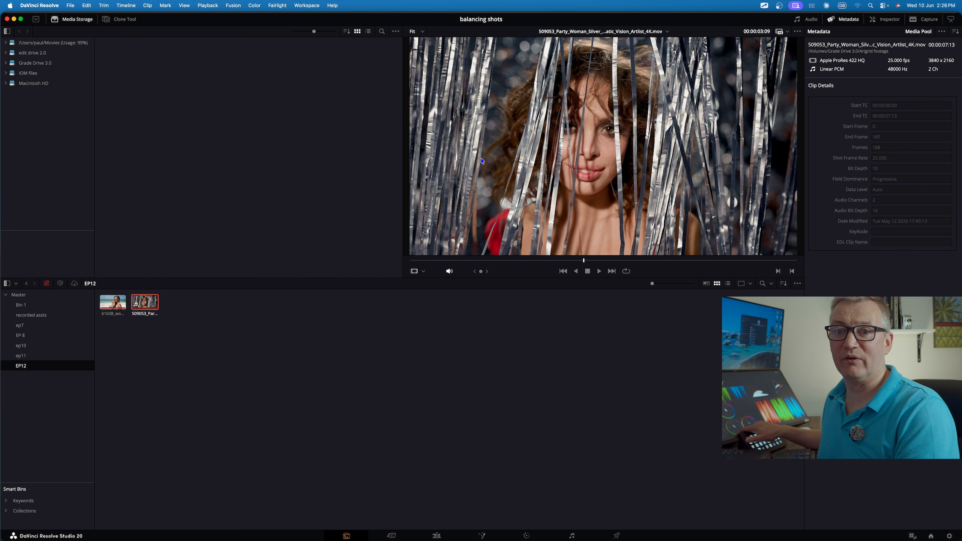
Return to the Color page and select the tinsel portrait clip for grading.
drag(287, 337, 521, 532)
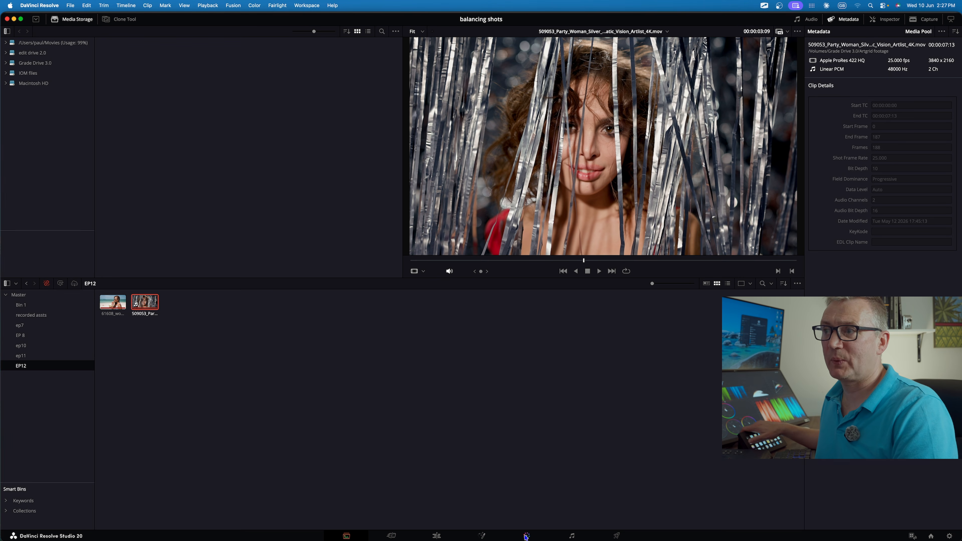
click(525, 535)
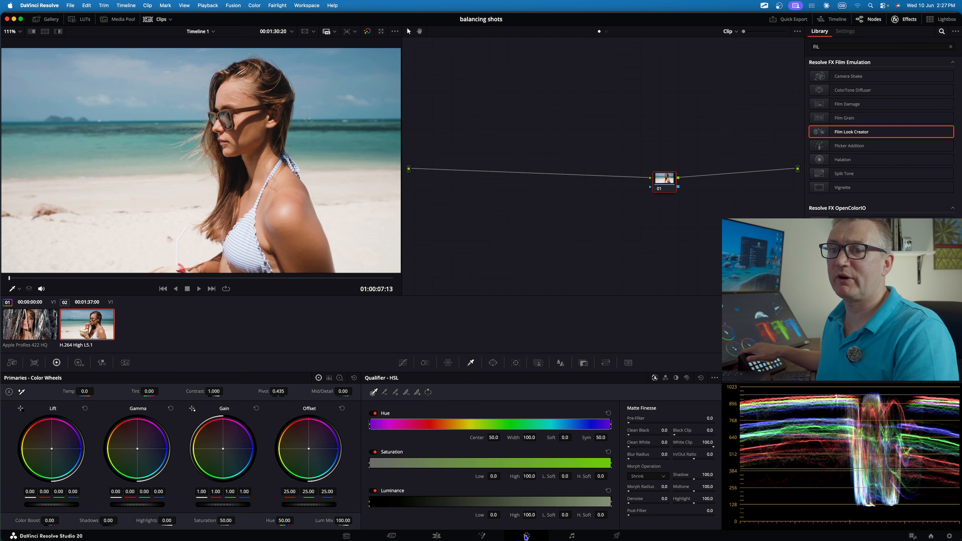
click(20, 325)
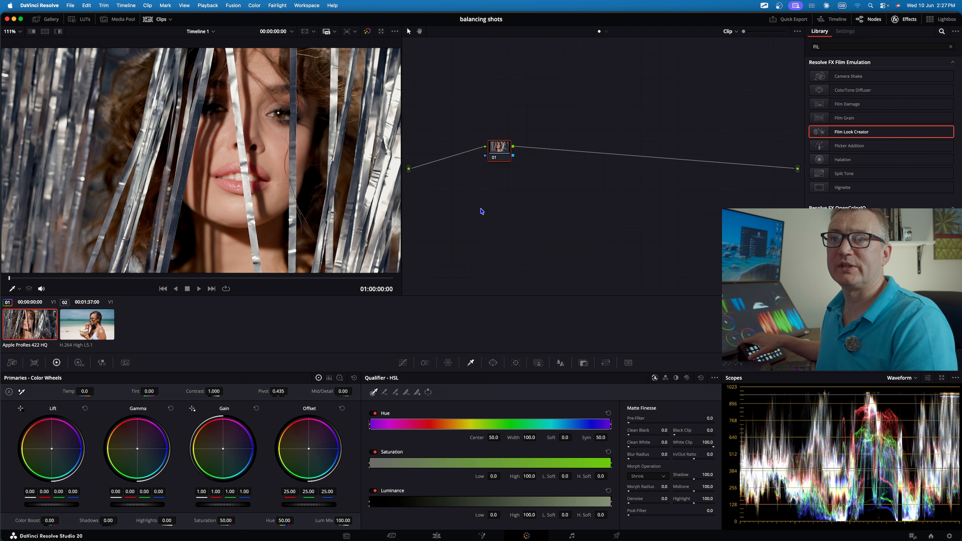
Hide the clip thumbnails and undo the accidental qualifier sample on node 01.
click(339, 235)
mouse_move(340, 233)
mouse_down()
mouse_move(147, 2)
mouse_move(165, 26)
mouse_up()
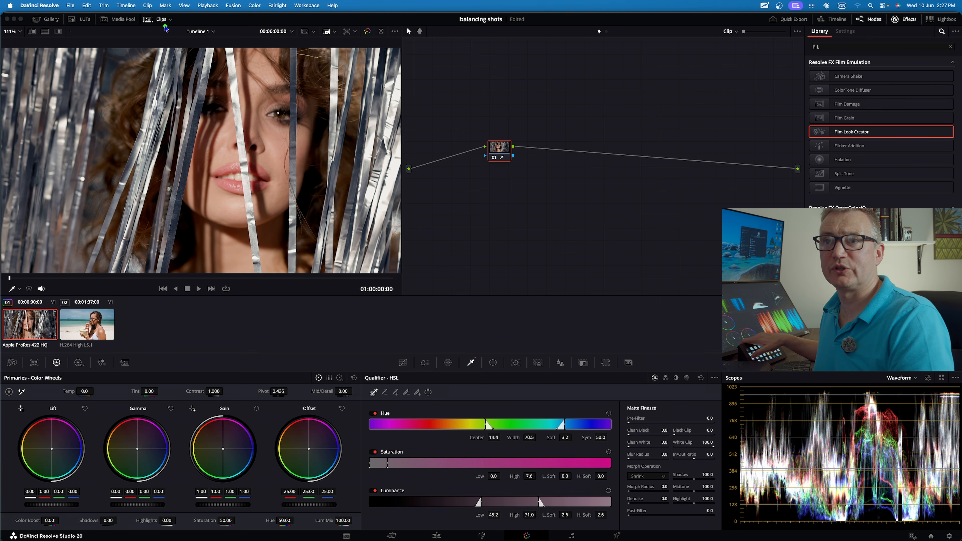
click(162, 20)
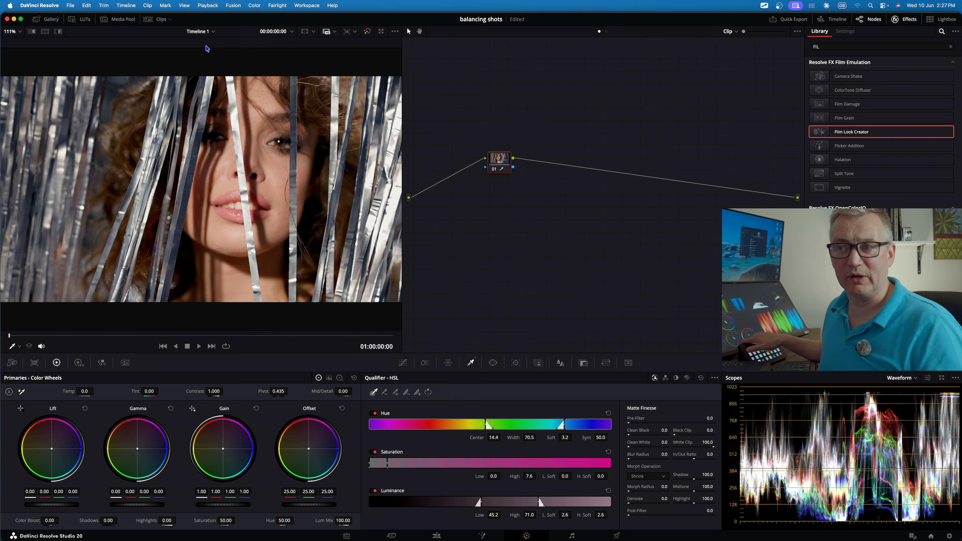
key(super+z)
Add a serial node after node 01 and place it at the far end of the graph, near the output.
right_click(481, 185)
mouse_move(504, 223)
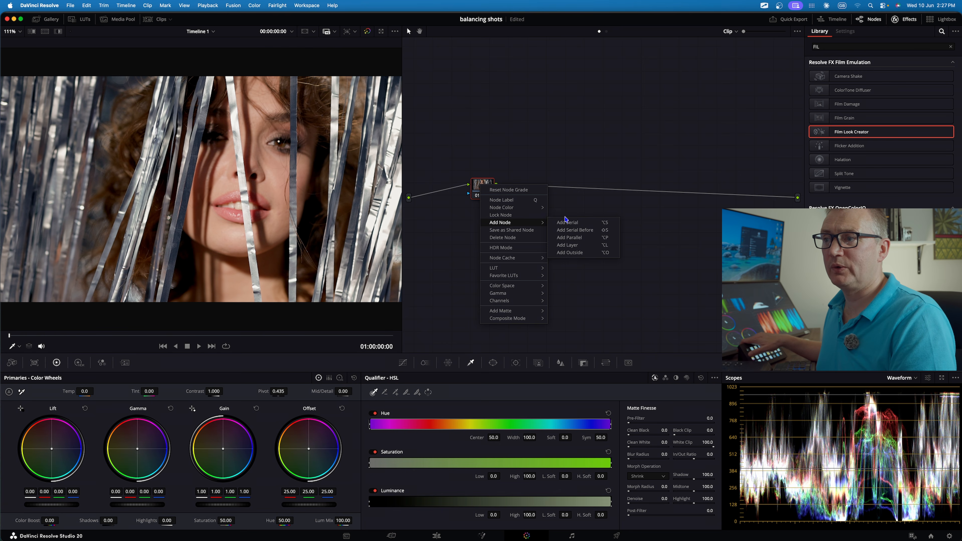
click(571, 223)
drag(520, 191, 760, 191)
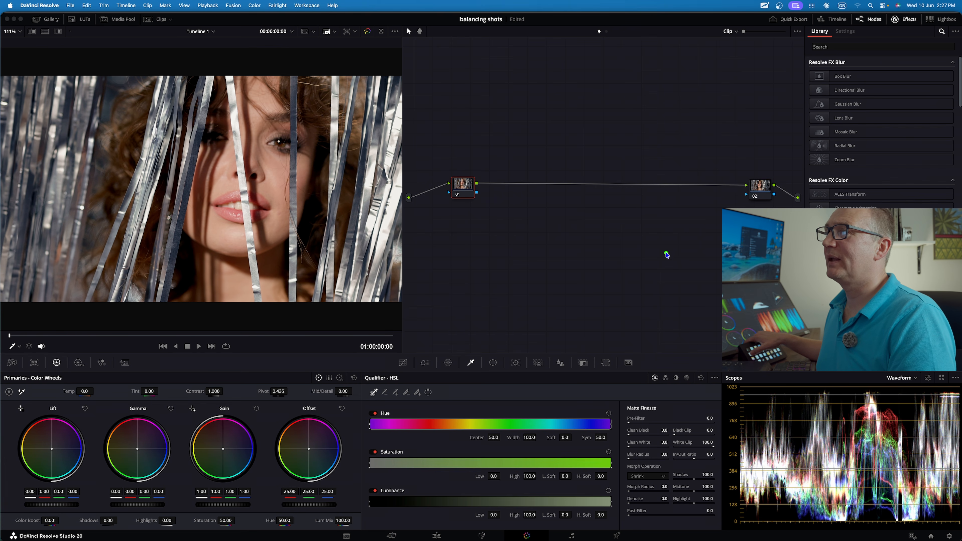
Search the effects library for "col" and apply Color Space Transform to node 01.
click(838, 47)
text(col)
drag(856, 118, 462, 189)
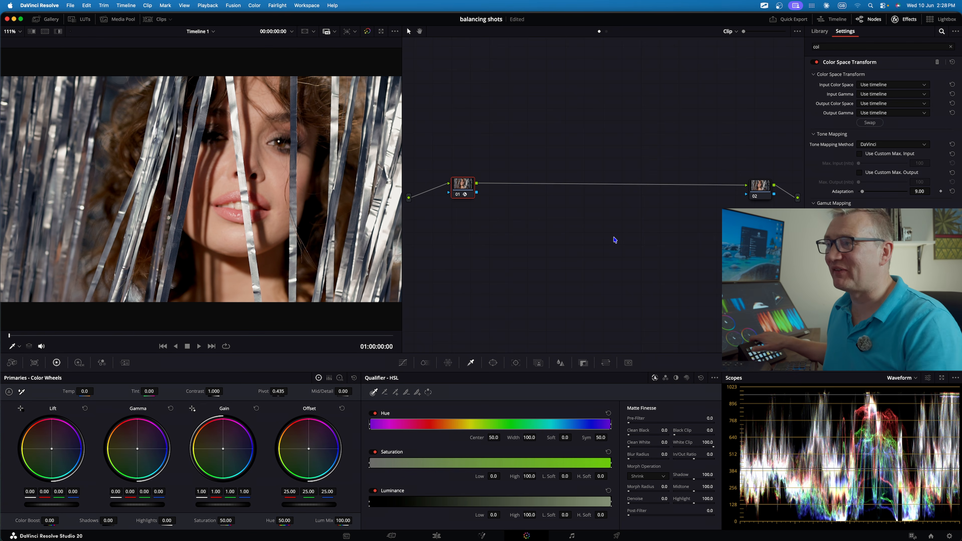
Set node 01's Color Space Transform input to the Rec.709 color space with Gamma 2.4.
click(872, 85)
scroll(883, 125, down, 5)
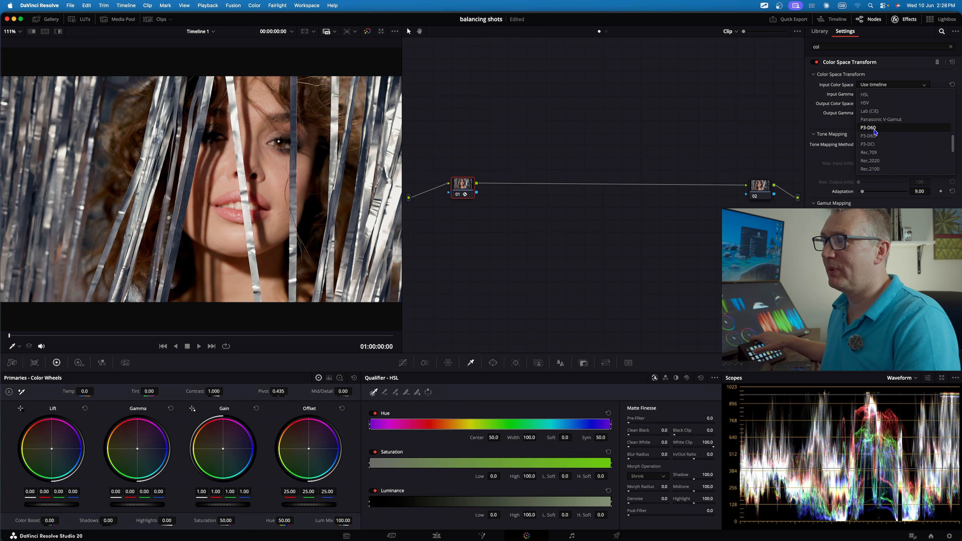
click(886, 152)
click(875, 94)
scroll(873, 127, down, 5)
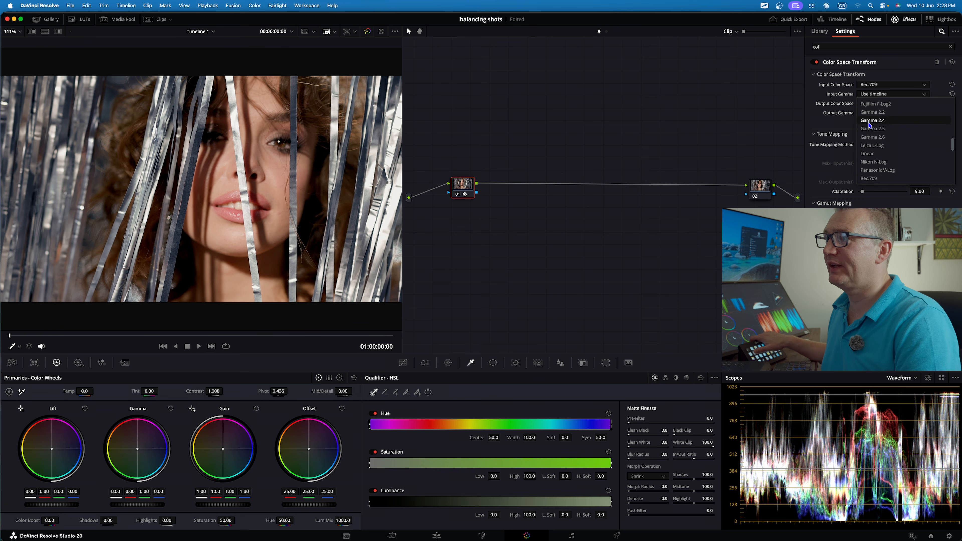
click(867, 121)
Set node 01's Color Space Transform output to DaVinci Wide Gamut with DaVinci Intermediate gamma.
click(876, 104)
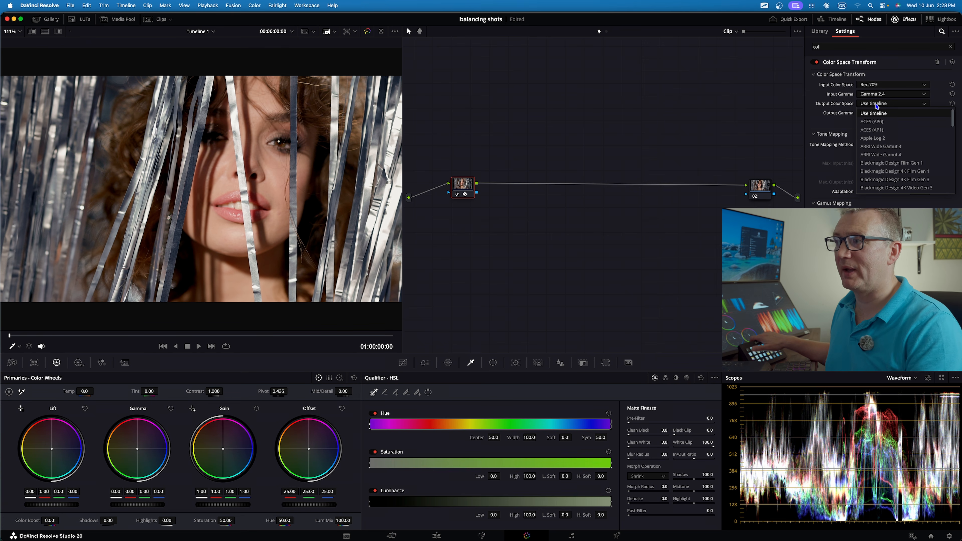
scroll(906, 152, down, 5)
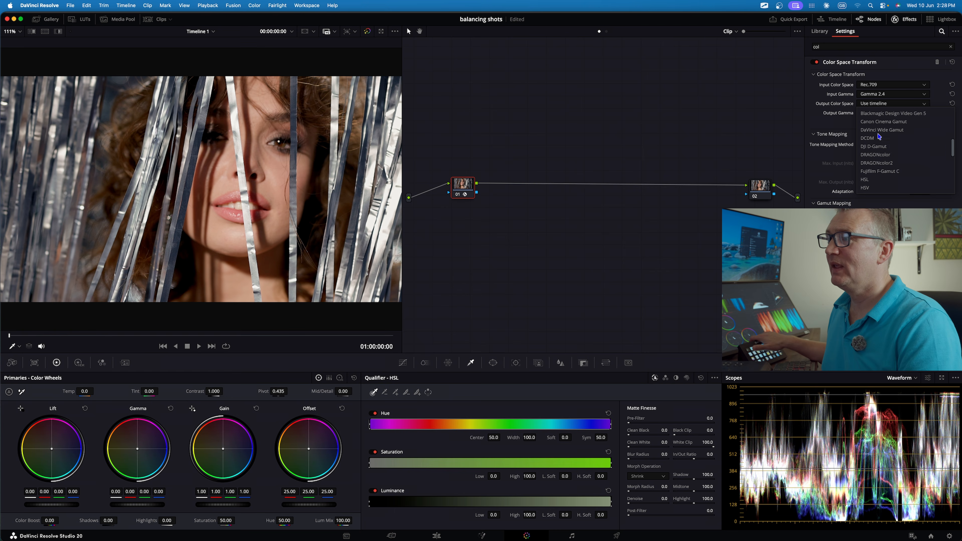
click(882, 130)
click(876, 113)
scroll(887, 159, down, 4)
scroll(887, 160, down, 2)
click(885, 172)
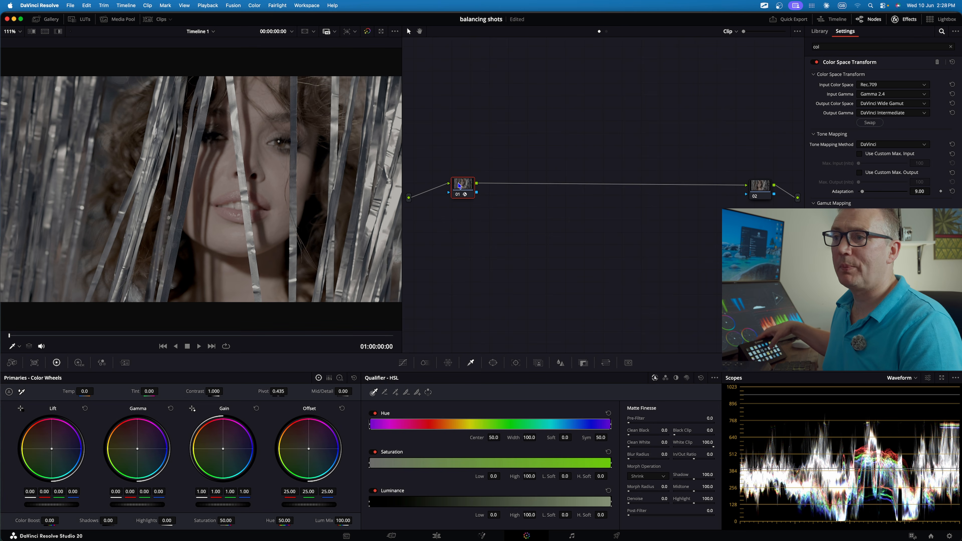
Paste node 01's Color Space Transform grade onto node 02.
click(758, 189)
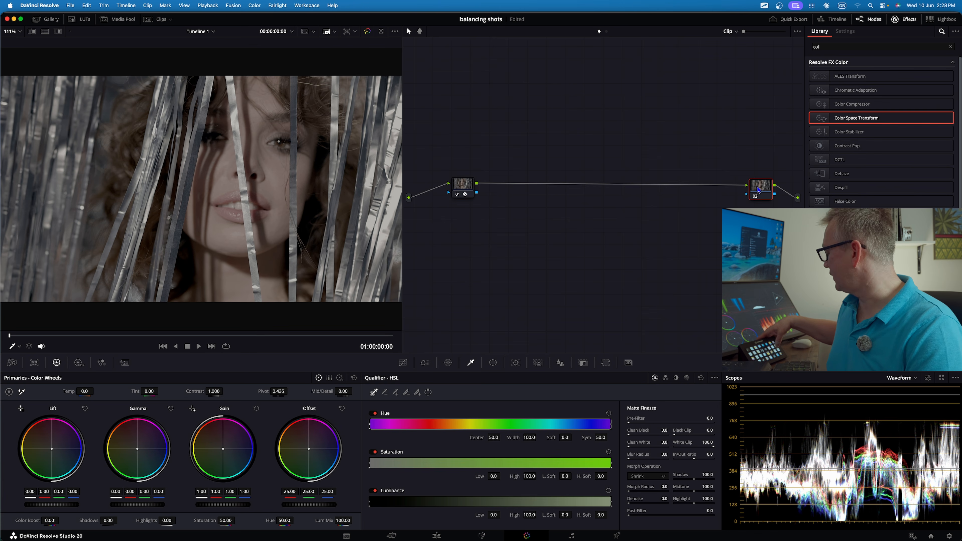
key(super+v)
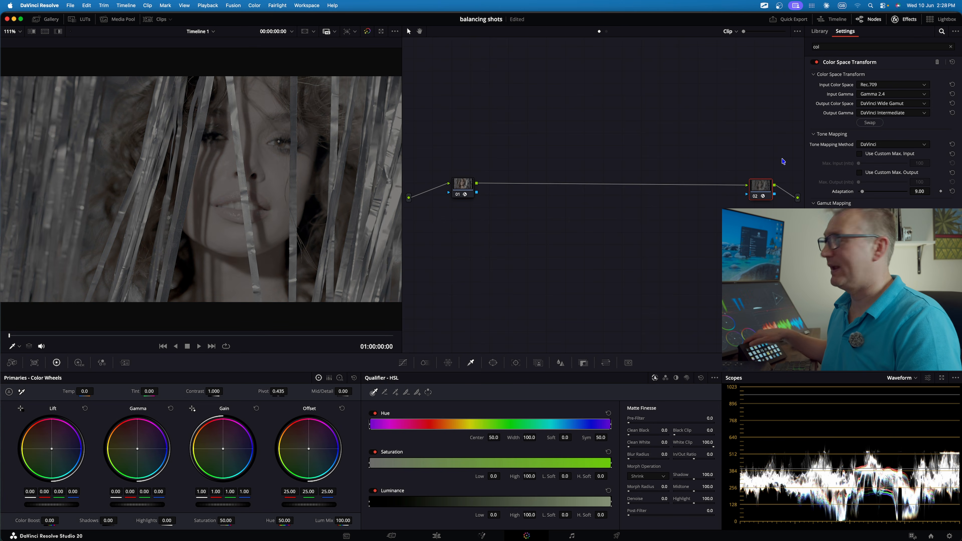
Swap the input and output settings of node 02's Color Space Transform.
drag(693, 130, 855, 125)
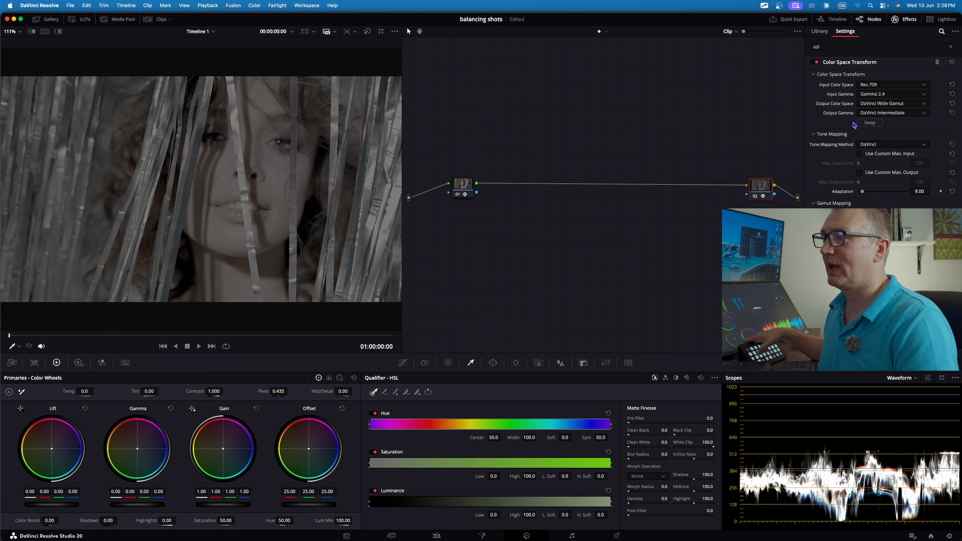
click(869, 123)
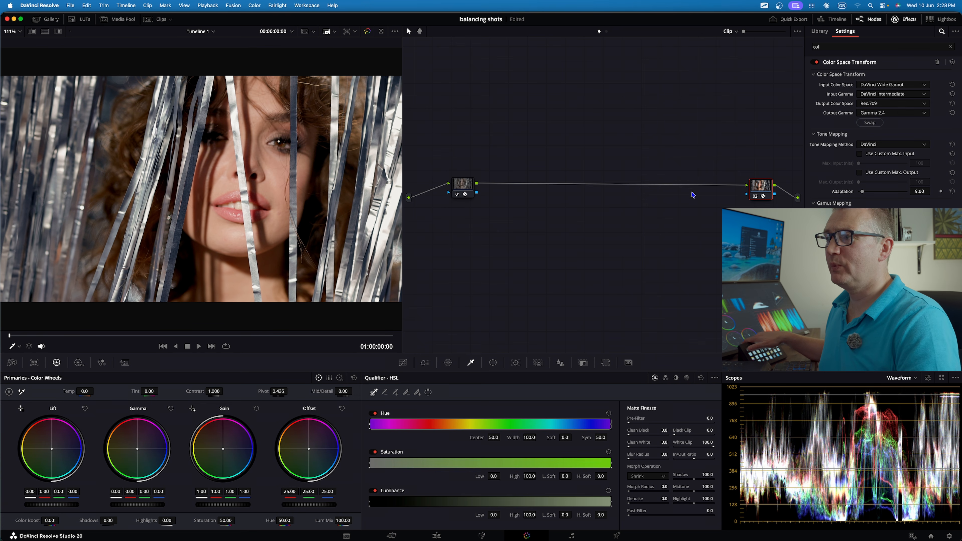
drag(769, 227, 431, 145)
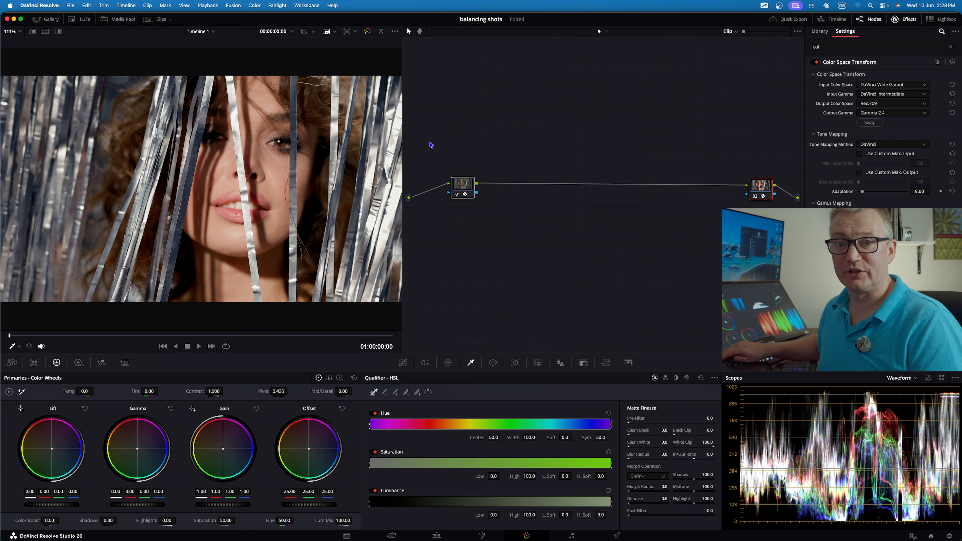
key(ctrl+a)
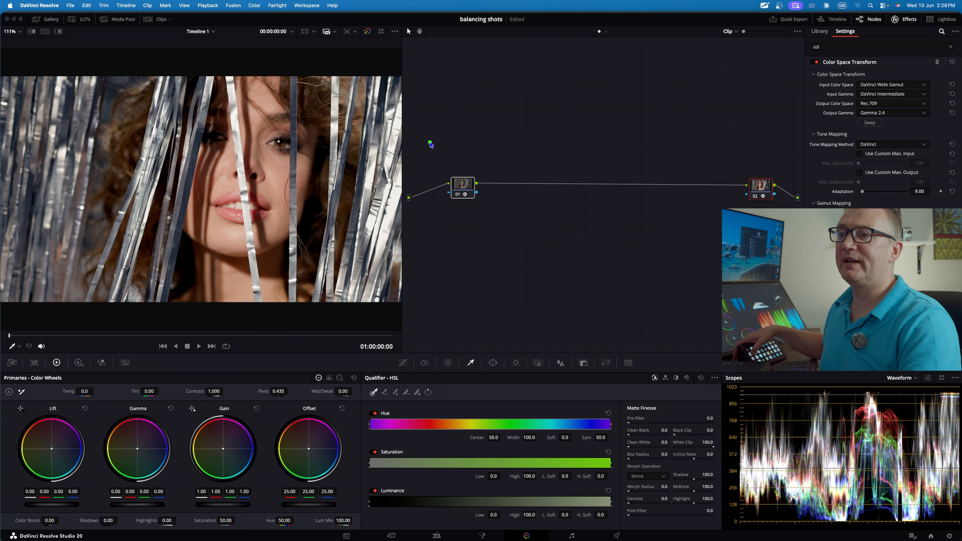
mouse_move(482, 150)
mouse_down()
mouse_move(490, 222)
mouse_move(765, 210)
mouse_move(743, 210)
mouse_move(744, 218)
mouse_up()
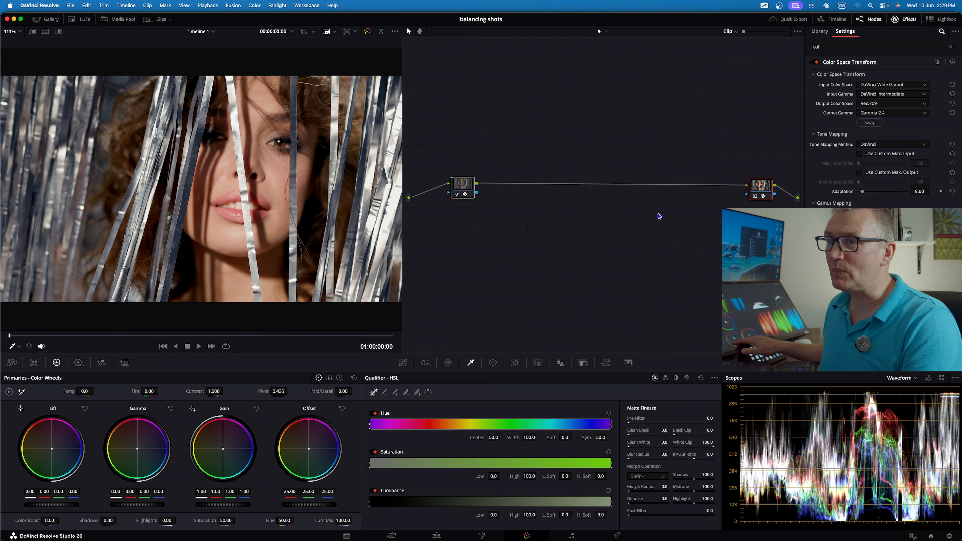
Label node 01 "input" and node 02 "output".
right_click(465, 190)
click(485, 204)
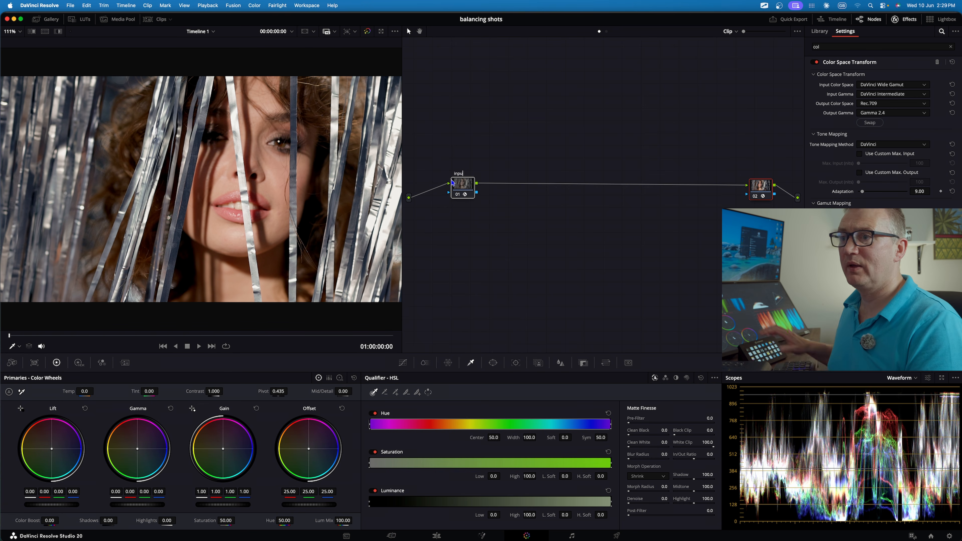
right_click(761, 189)
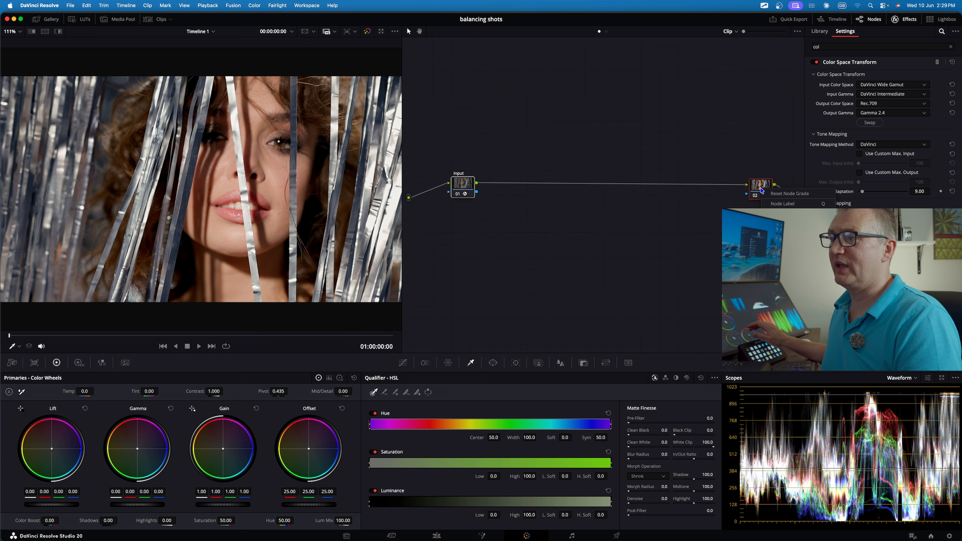
click(776, 205)
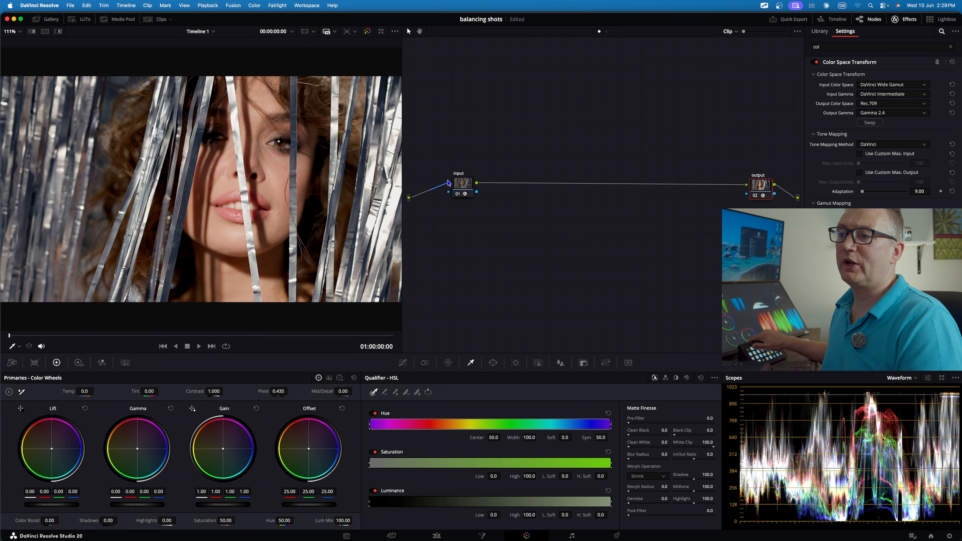
Add four serial nodes between the input and output nodes.
right_click(465, 183)
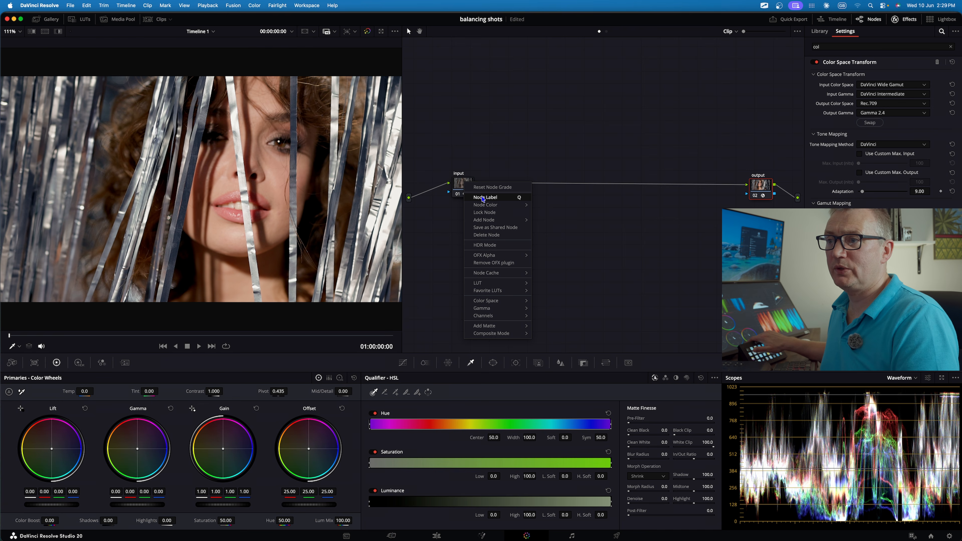
mouse_move(500, 221)
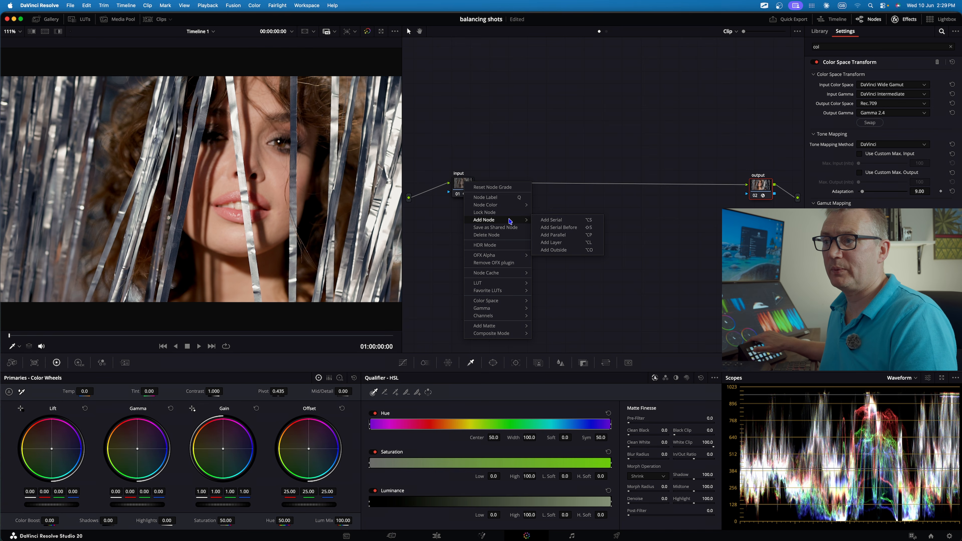
click(542, 221)
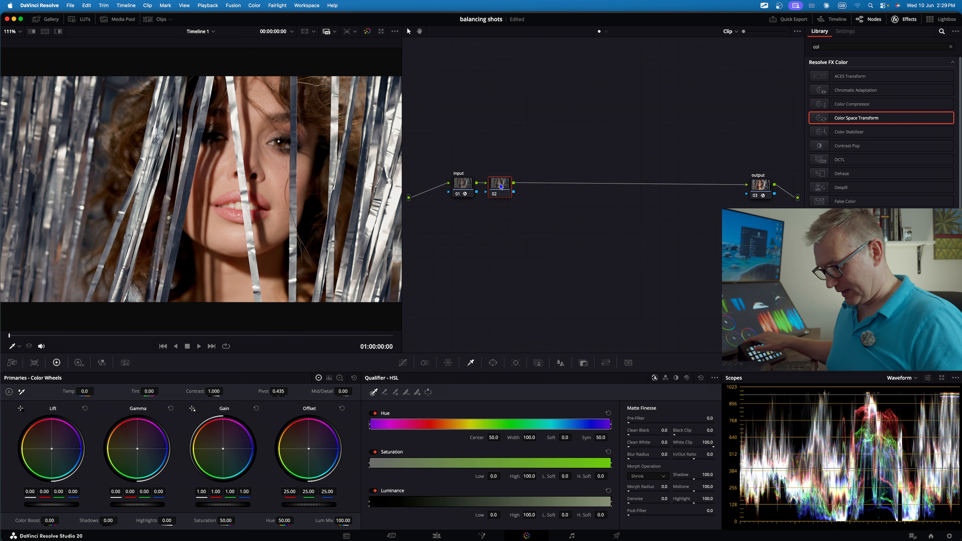
key(alt+s)
key(alt+s)
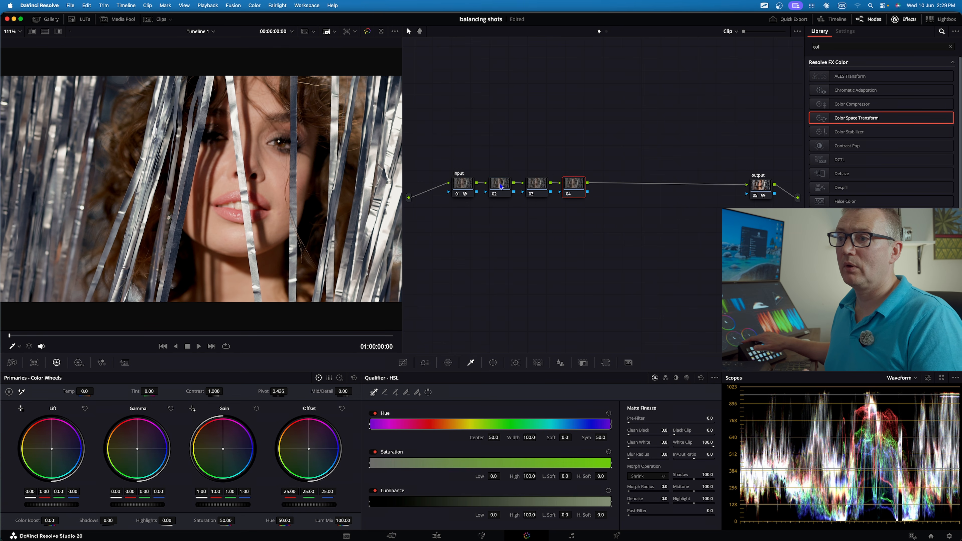
key(alt+s)
Label node 02 "exp" and node 03 "con".
right_click(498, 186)
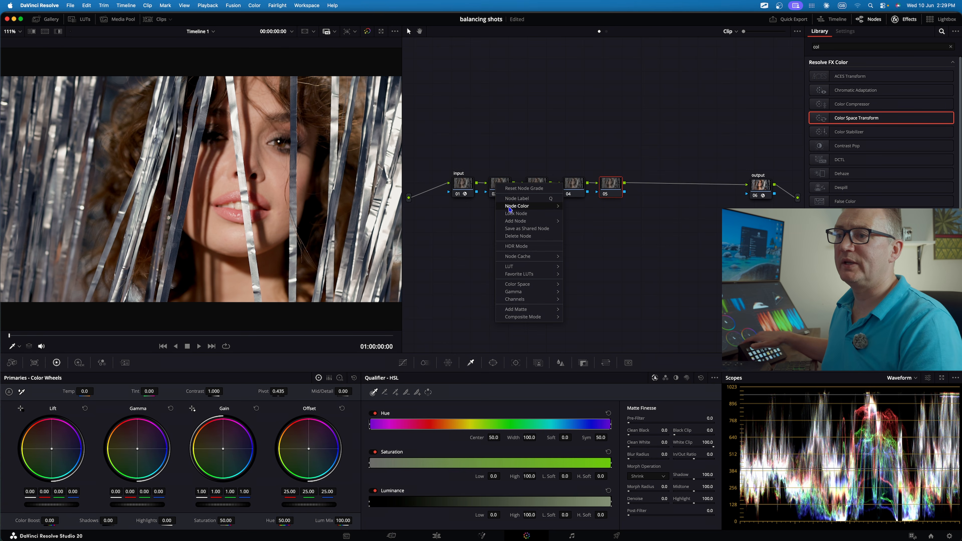
click(510, 200)
text(exp)
right_click(536, 185)
click(547, 200)
text(con)
Label node 04 "col" and node 05 "sat".
right_click(574, 185)
click(596, 199)
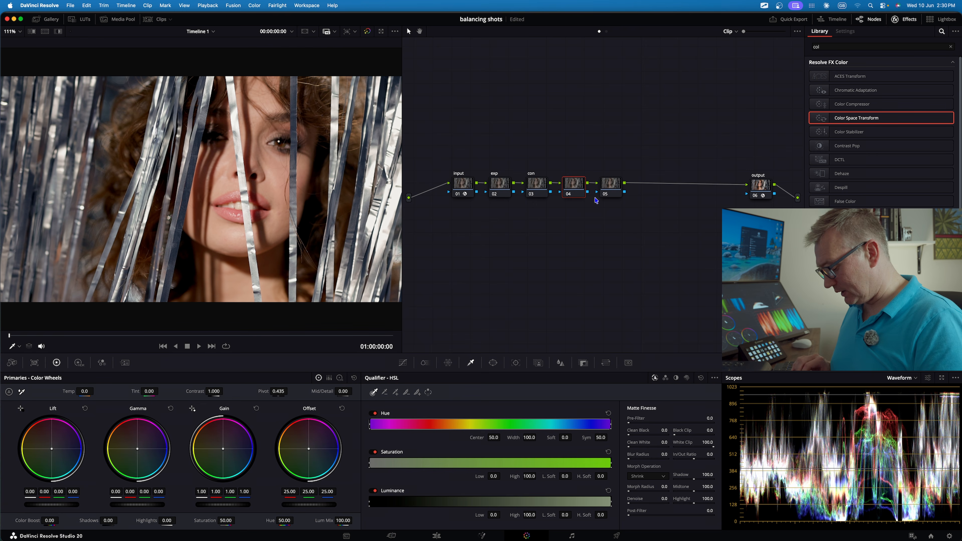
text(col)
right_click(611, 185)
click(630, 201)
text(sat)
key(Return)
Set the exp node's master gamma to -0.08 and master gain to 1.18 with the primary color wheels.
click(500, 185)
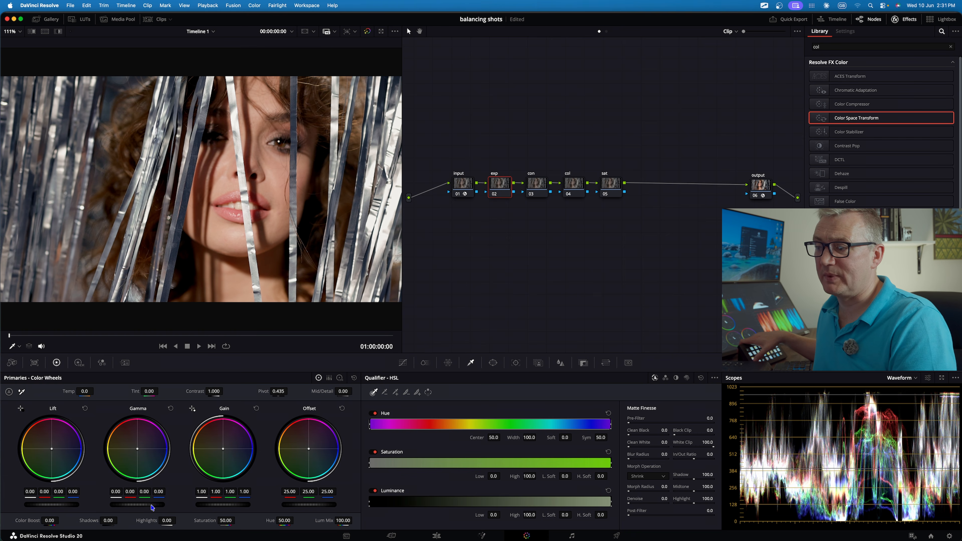
drag(152, 508, 140, 508)
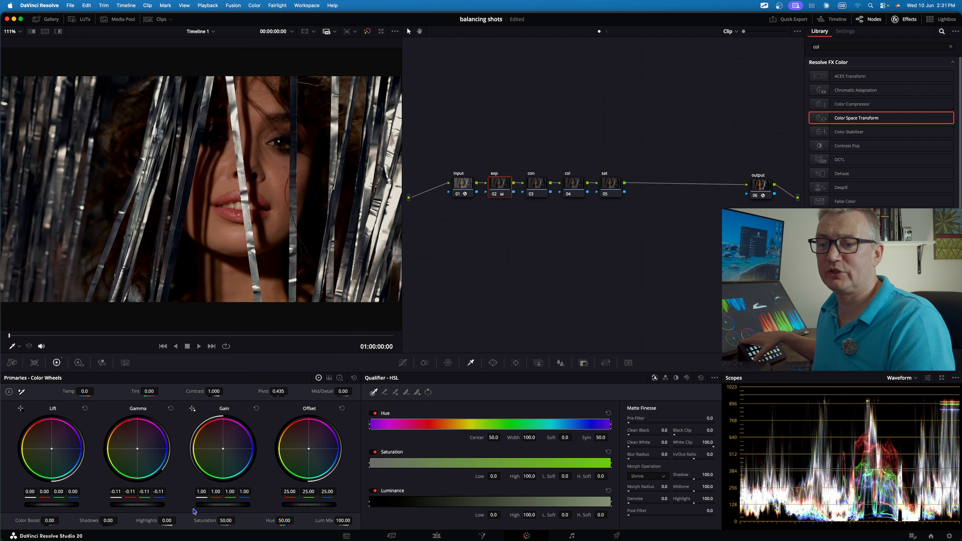
drag(223, 505, 233, 504)
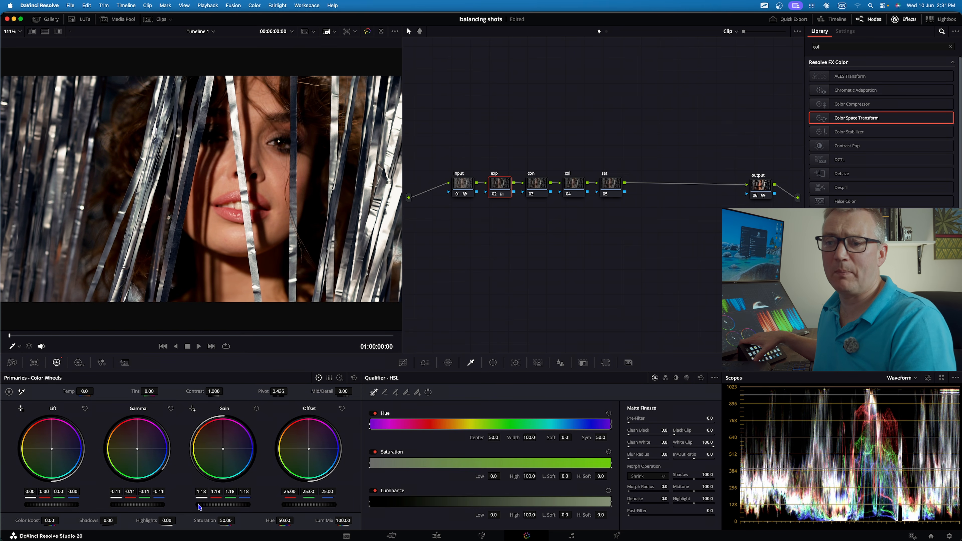
drag(127, 508, 131, 507)
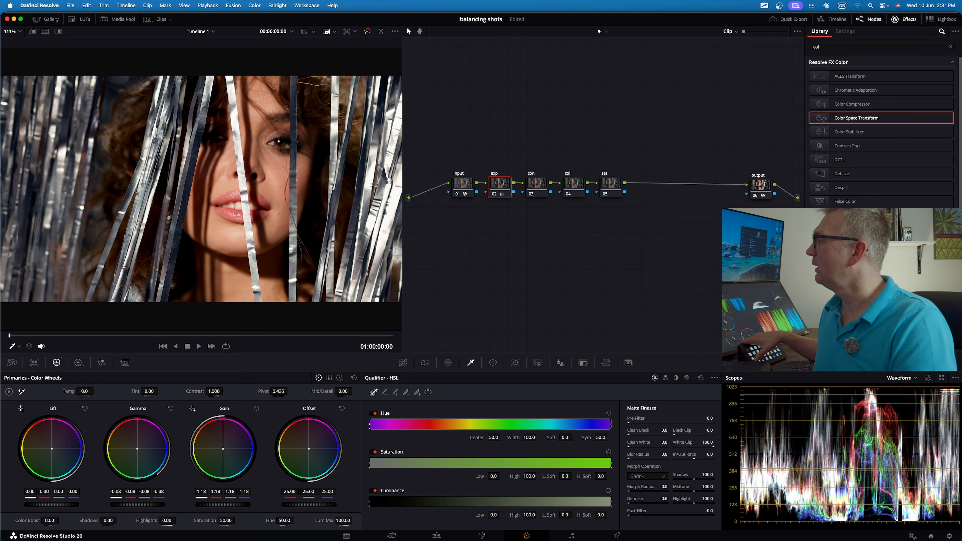
Move the playhead to 01:00:02:01 and compare the shot with the exp node disabled and enabled.
drag(68, 336, 115, 336)
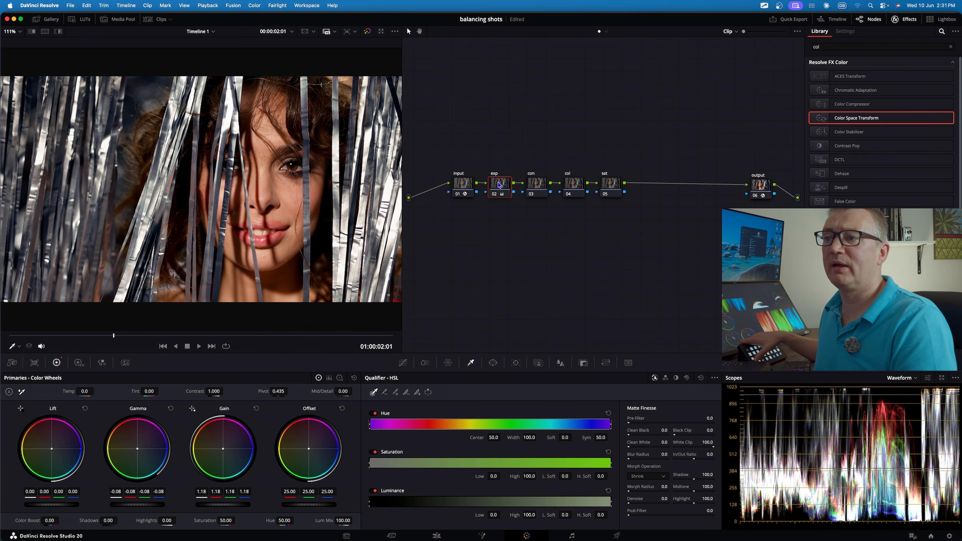
click(495, 195)
click(495, 195)
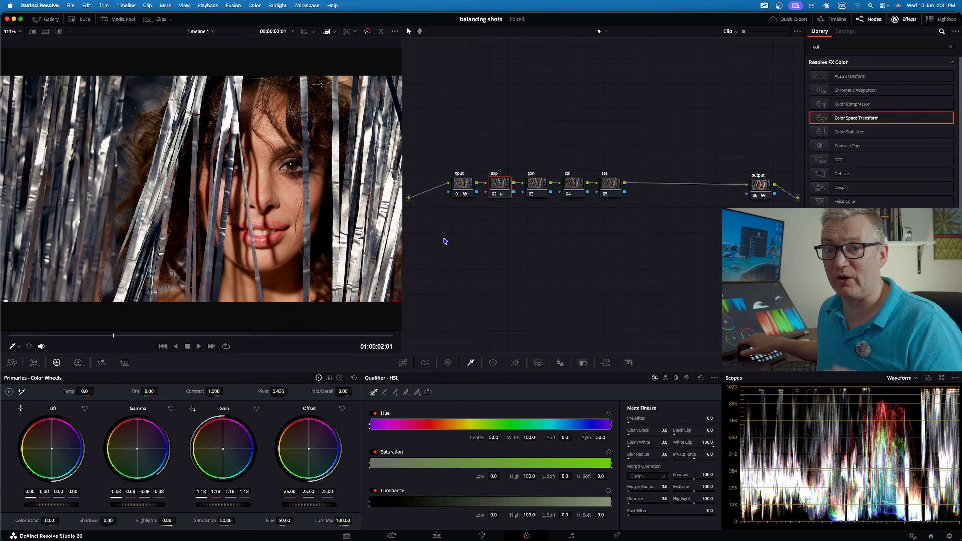
On the col node, set lift to red -0.01 and blue 0.01, and gain to red 1.01 and blue 0.98.
click(575, 186)
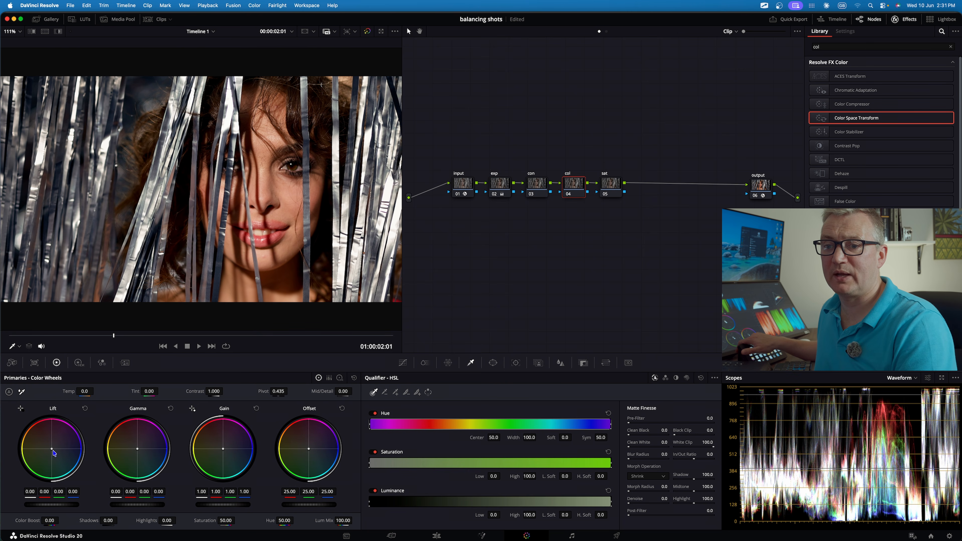
drag(51, 449, 52, 450)
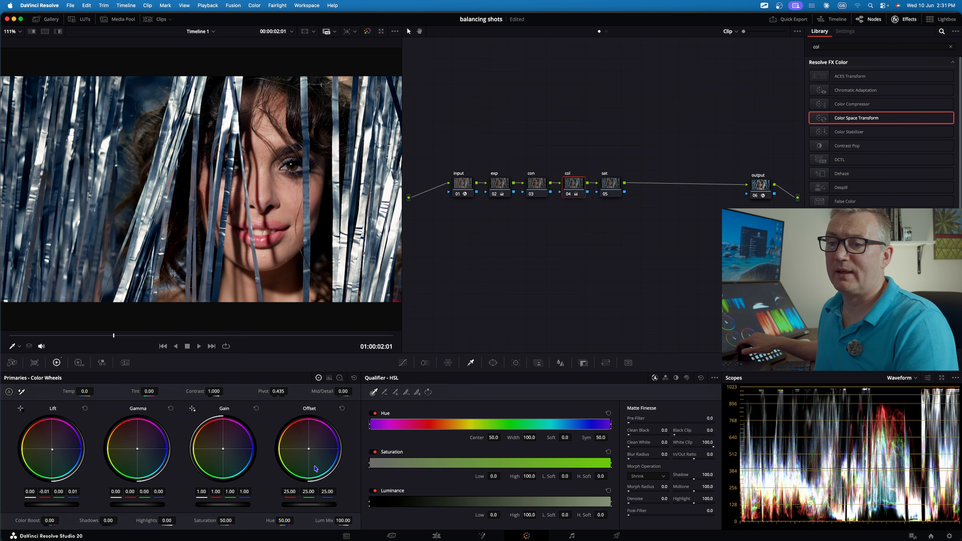
drag(224, 451, 222, 450)
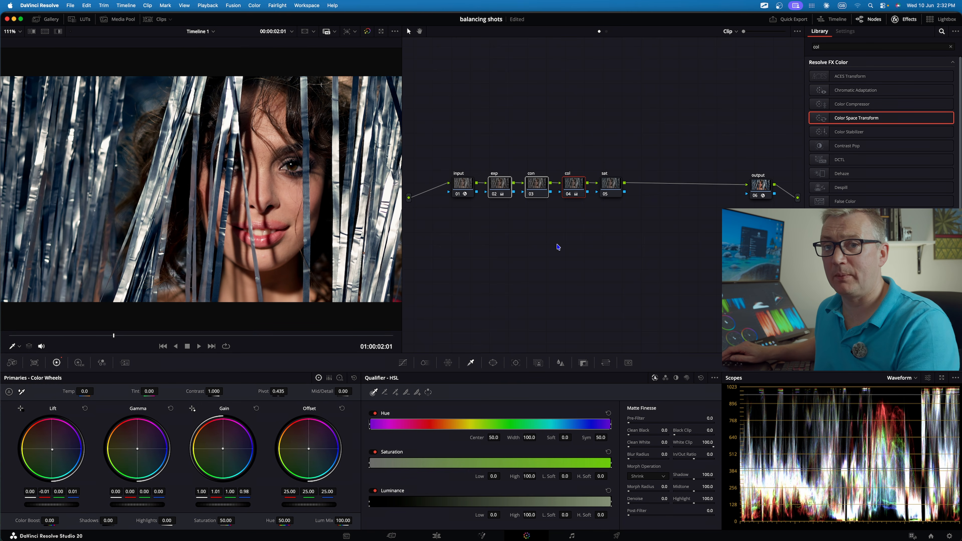
Add a parallel node to the col node and move the sat node farther along the tree, clear of the parallel mixer.
right_click(570, 188)
mouse_move(589, 227)
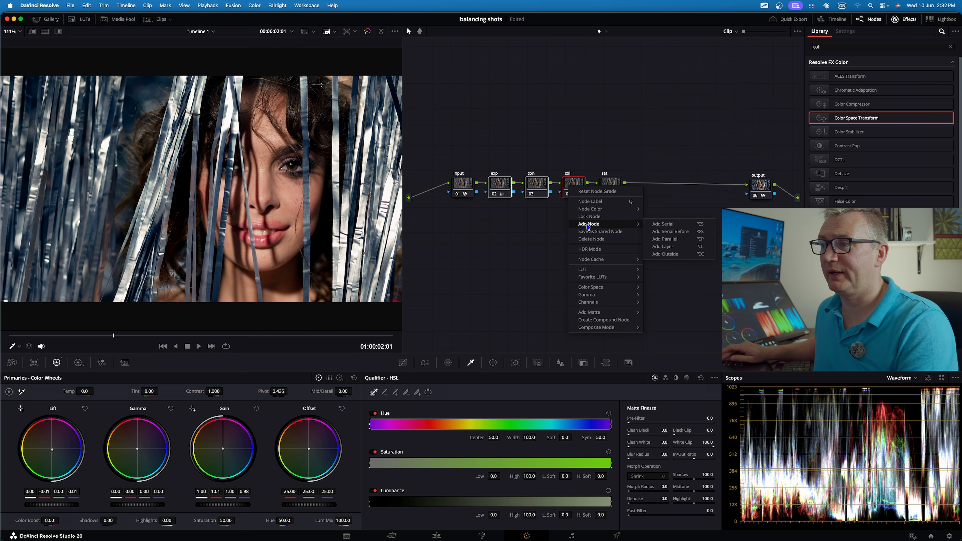
click(671, 239)
click(635, 184)
drag(634, 184, 668, 196)
Apply the Six Vector - Red qualifier preset to the new parallel node 05.
click(571, 213)
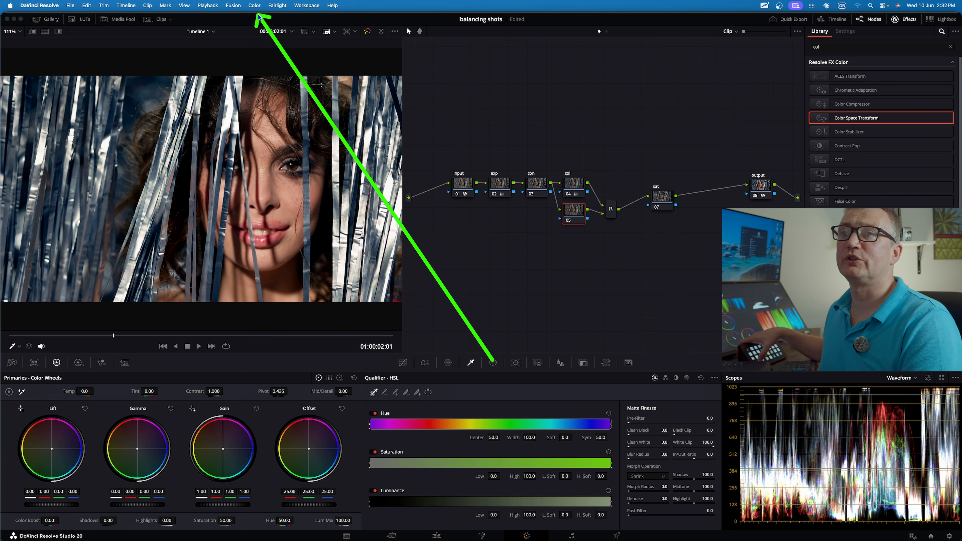
click(254, 5)
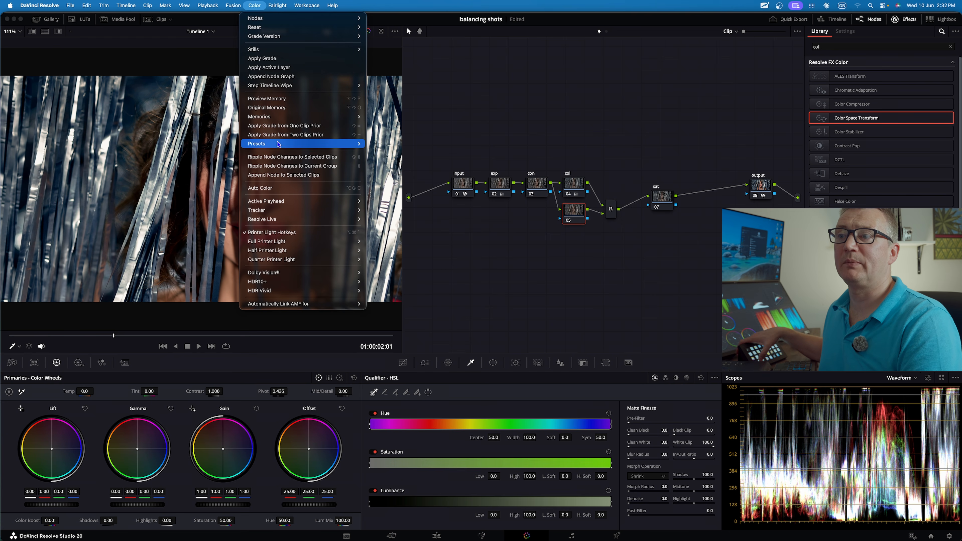
mouse_move(280, 144)
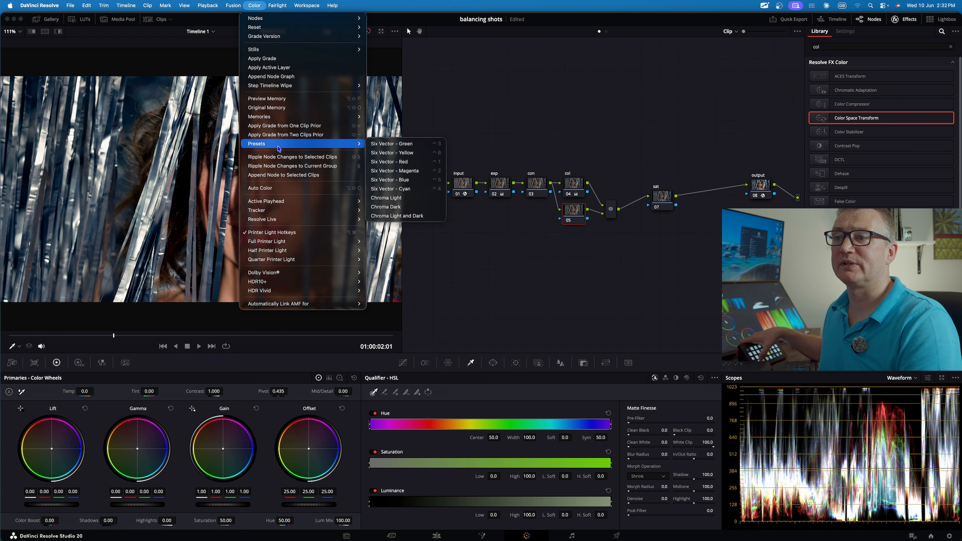
click(379, 162)
Highlight node 05's selection in the viewer and lower the qualifier's Luminance High to 60.4.
drag(309, 196, 70, 46)
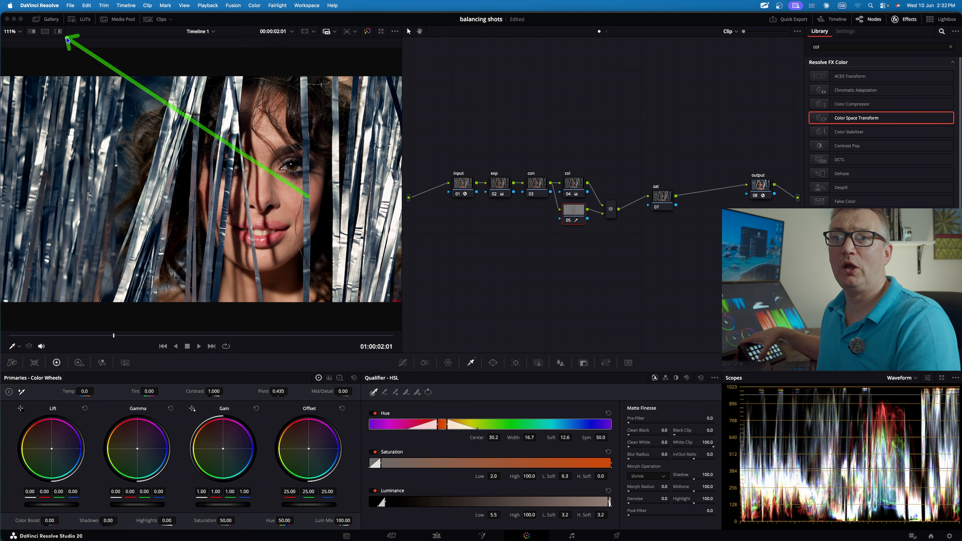
click(58, 32)
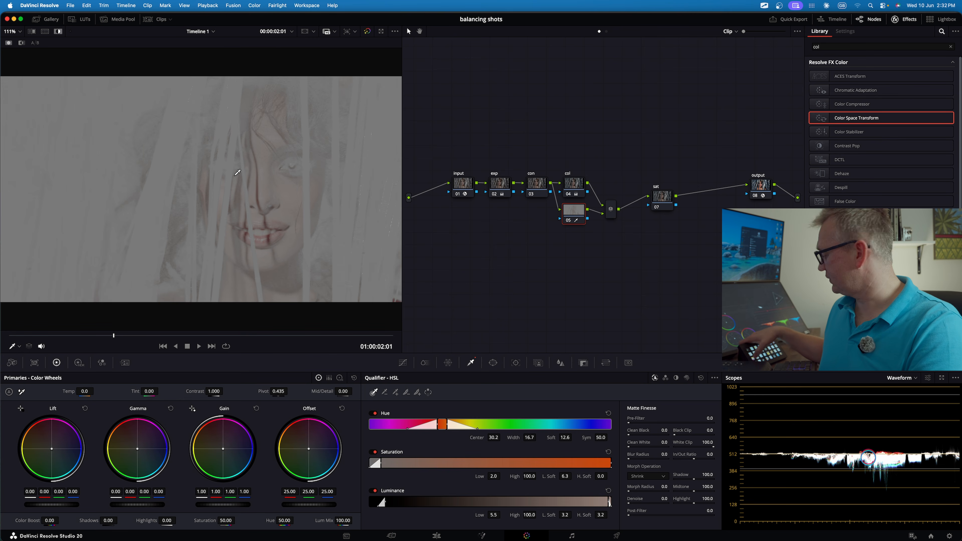
mouse_move(234, 176)
mouse_down()
mouse_move(360, 181)
mouse_move(356, 201)
mouse_move(383, 236)
mouse_up()
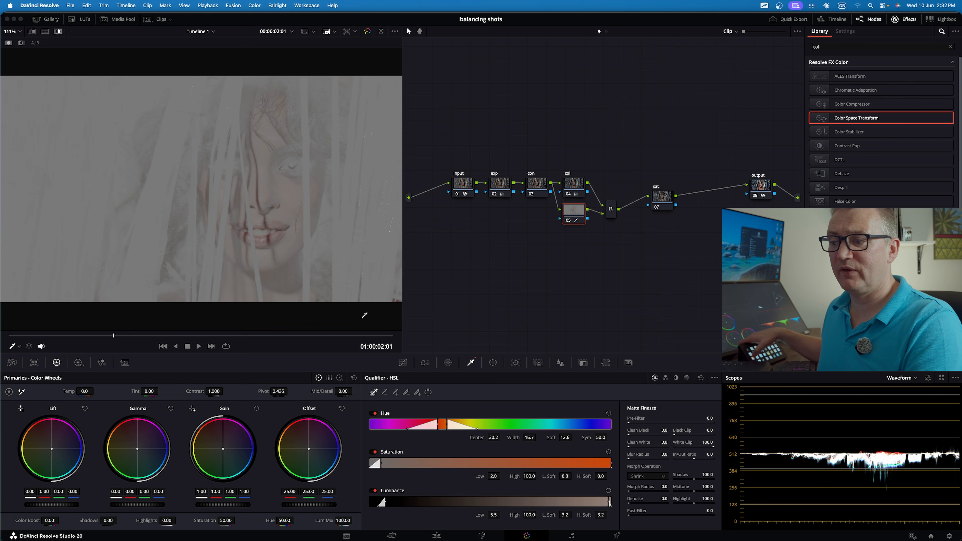
drag(535, 515, 528, 515)
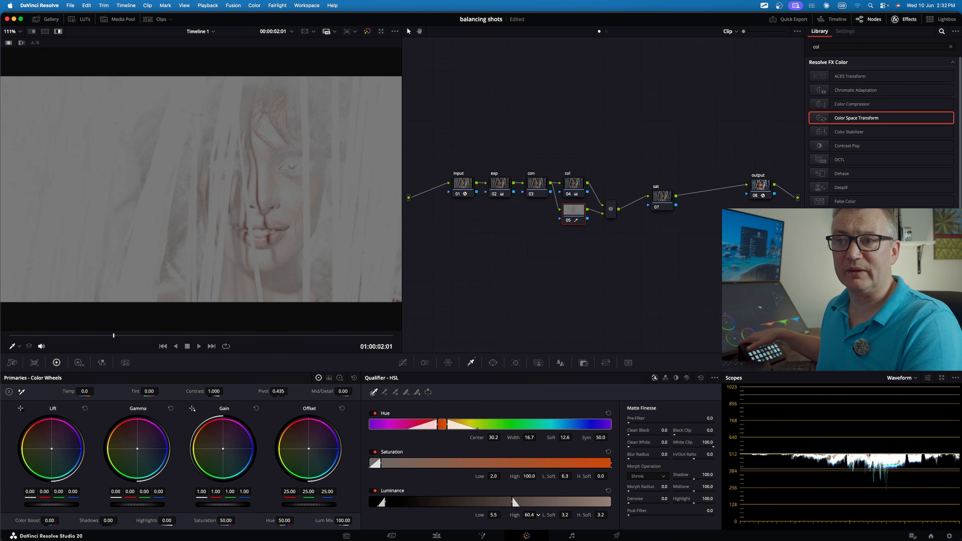
Turn off the selection highlight and set the viewer's on-screen control to Off.
mouse_move(477, 301)
mouse_down()
mouse_move(211, 112)
mouse_move(63, 36)
mouse_up()
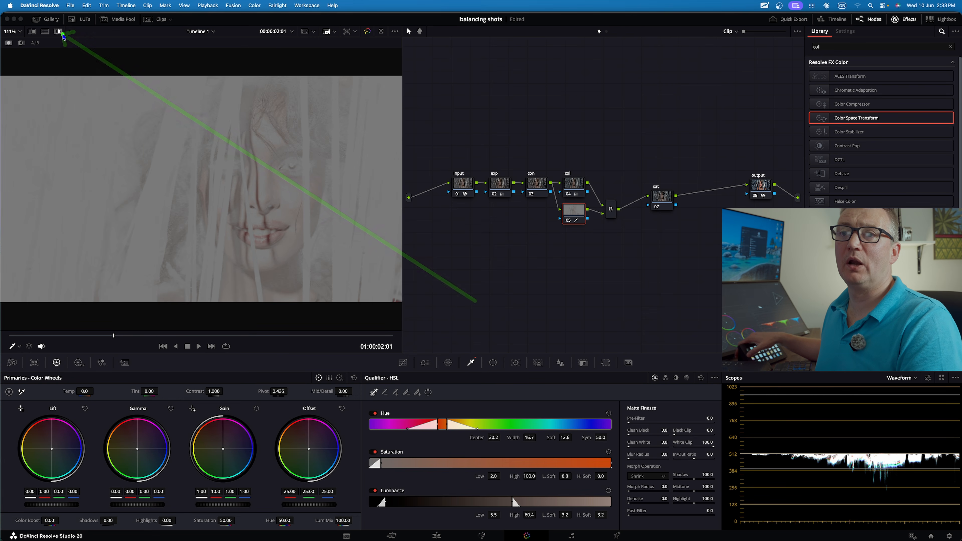
click(58, 31)
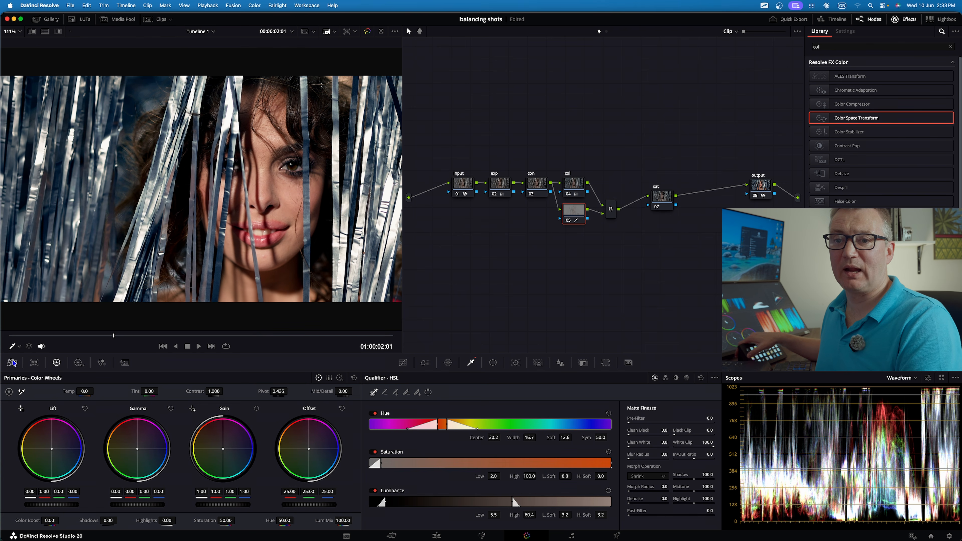
click(16, 346)
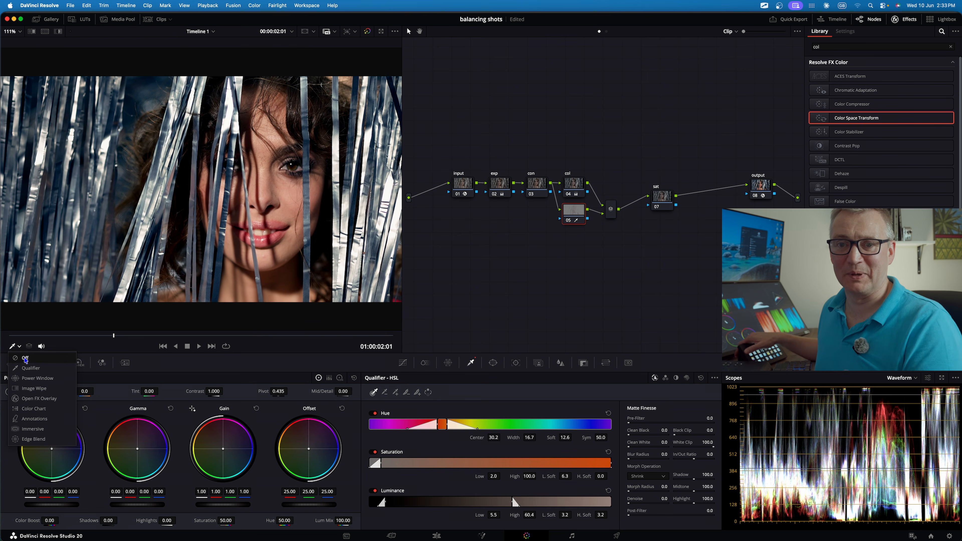
click(25, 359)
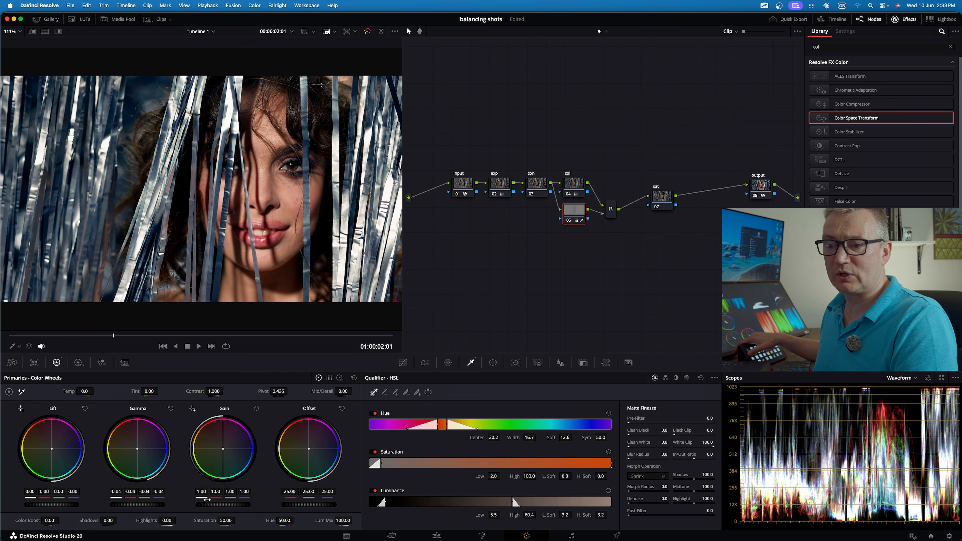
Raise node 05's Gain to 1.07, then bypass and re-enable the node to compare the skin tones.
drag(223, 505, 235, 505)
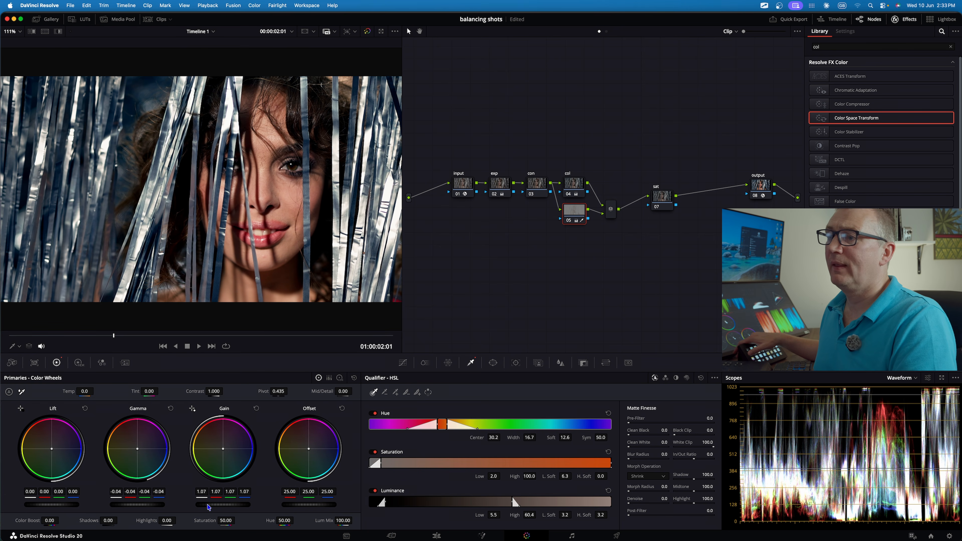
click(568, 220)
click(568, 221)
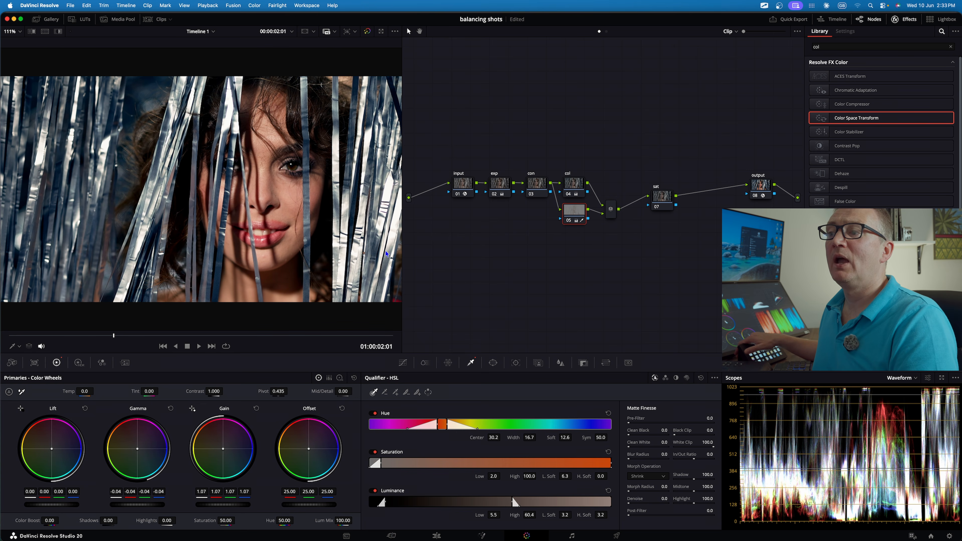
Bypass and re-enable the nodes from exp through the parallel mixer to compare the grade, and move the sat node closer to the mixer.
drag(612, 267, 503, 176)
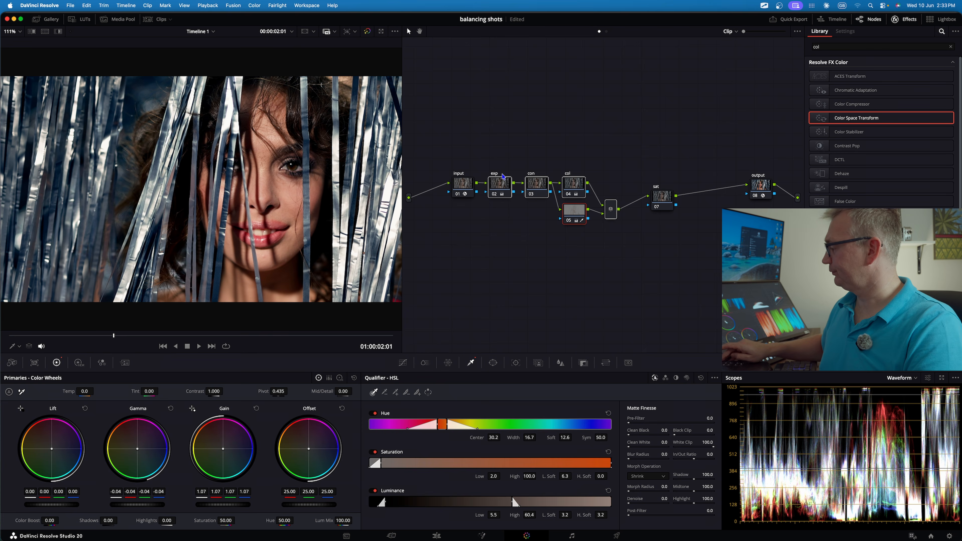
key(super+d)
key(super+d)
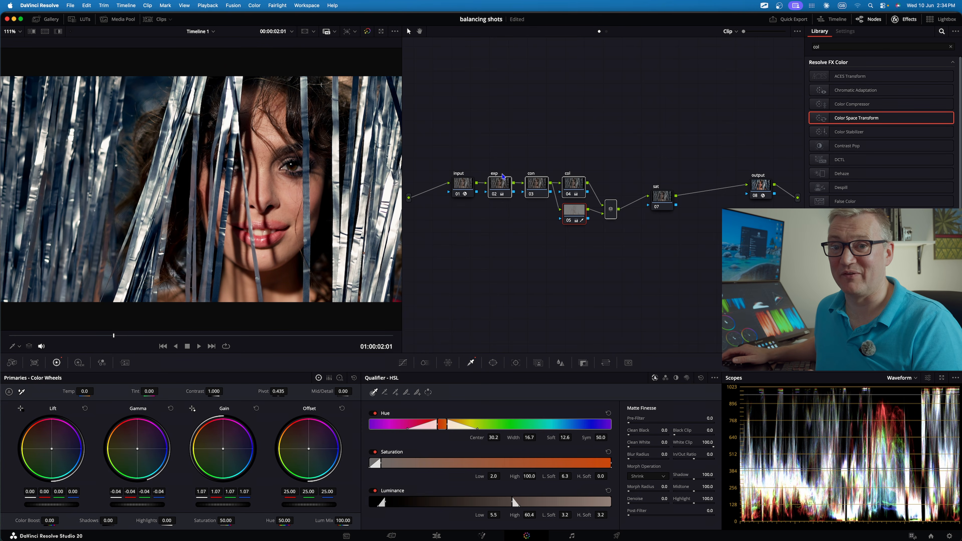
drag(659, 201, 642, 215)
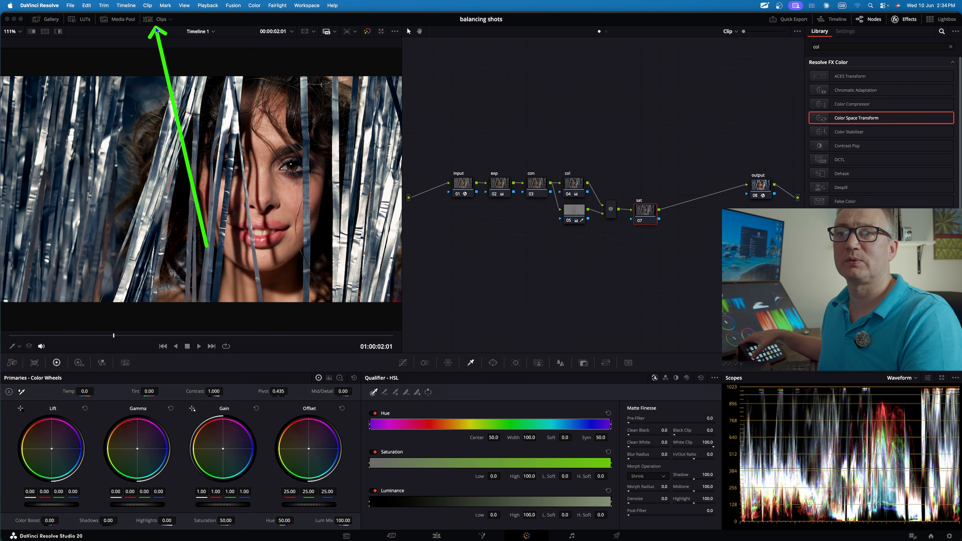
Switch to clip 02, the beach shot, through the clip thumbnails and hide the thumbnails again.
click(160, 19)
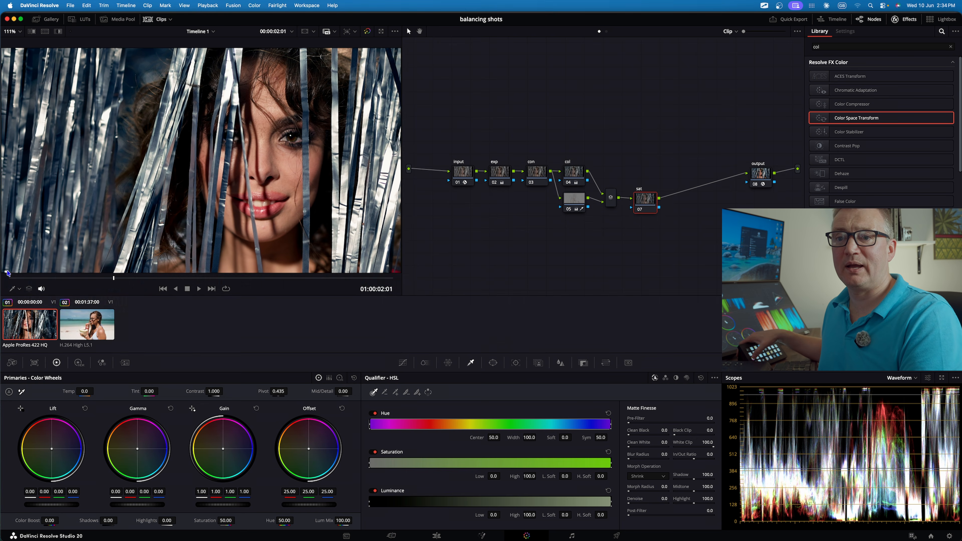
click(91, 328)
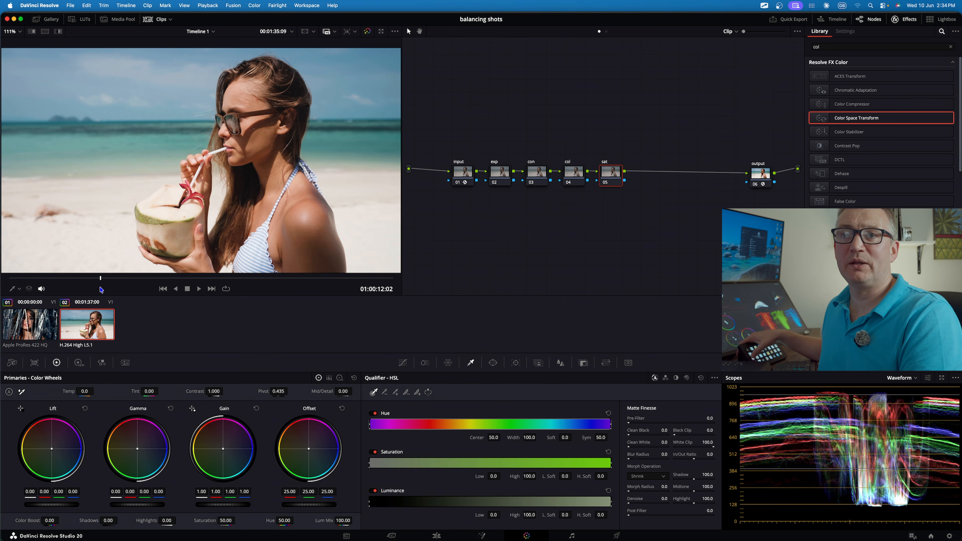
click(161, 21)
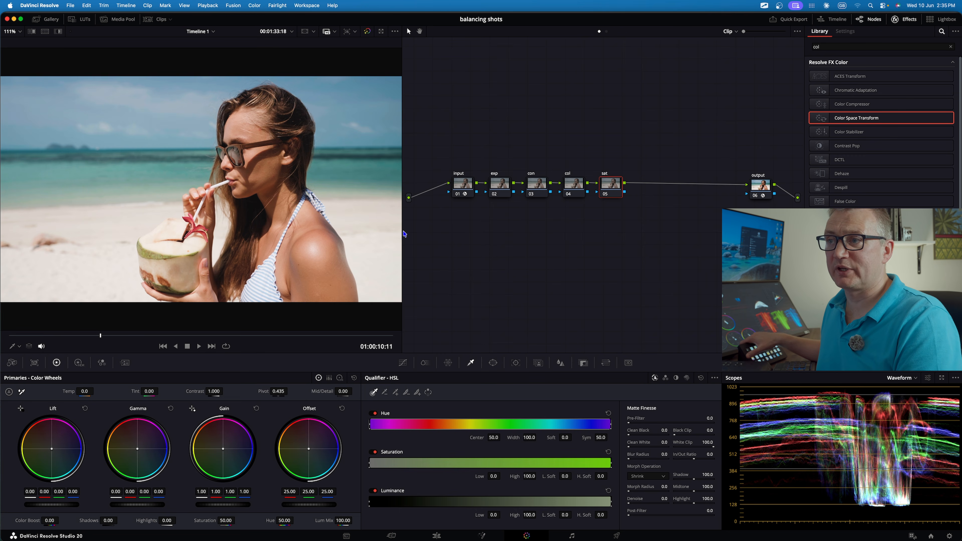
On the beach clip's exp node, set Lift to -0.02, Gamma to -0.03 and Gain to 1.09, and compare with the node bypassed.
click(501, 186)
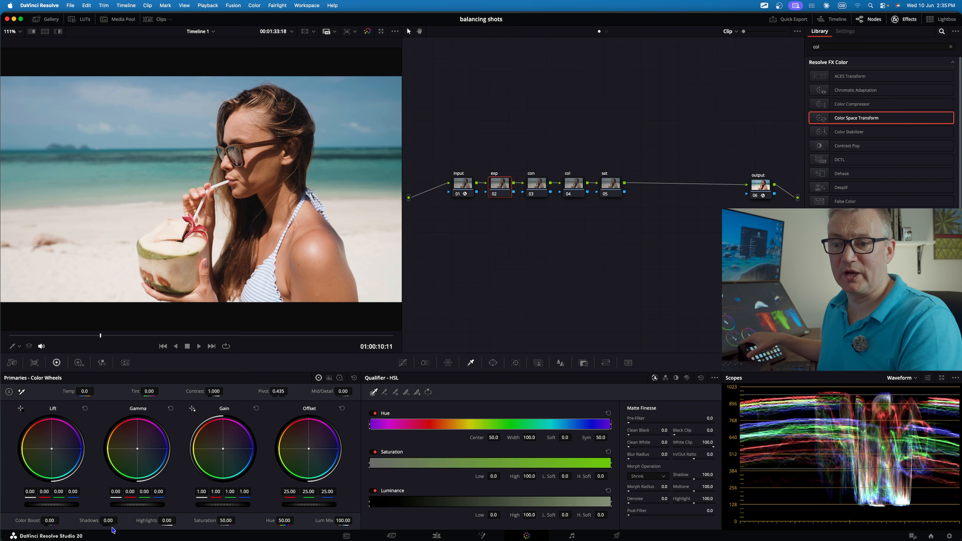
drag(154, 506, 136, 505)
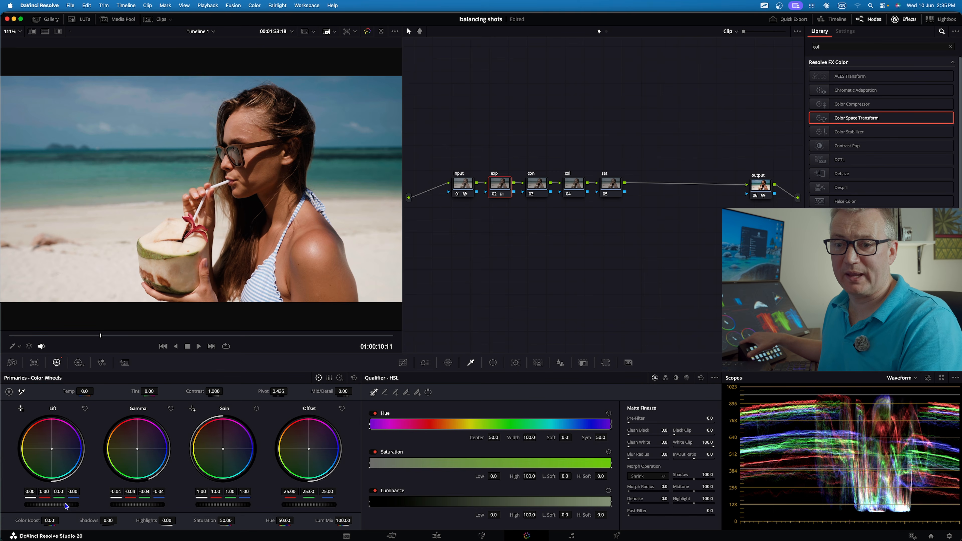
drag(52, 505, 48, 506)
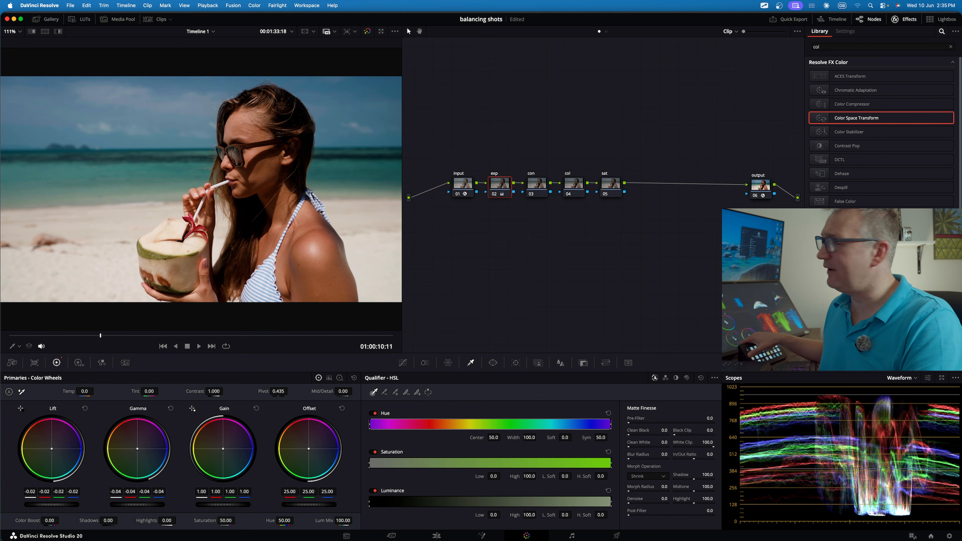
drag(156, 505, 156, 507)
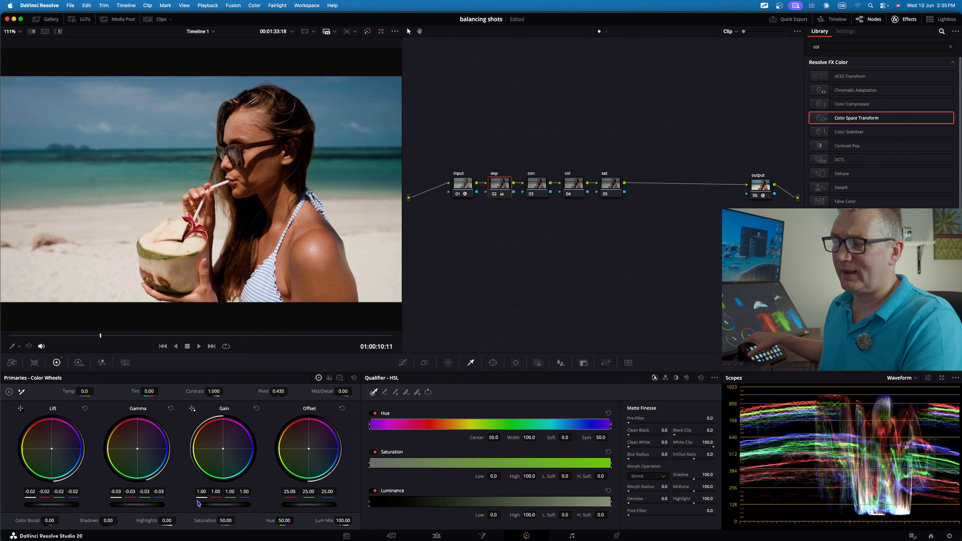
drag(220, 505, 235, 505)
click(494, 194)
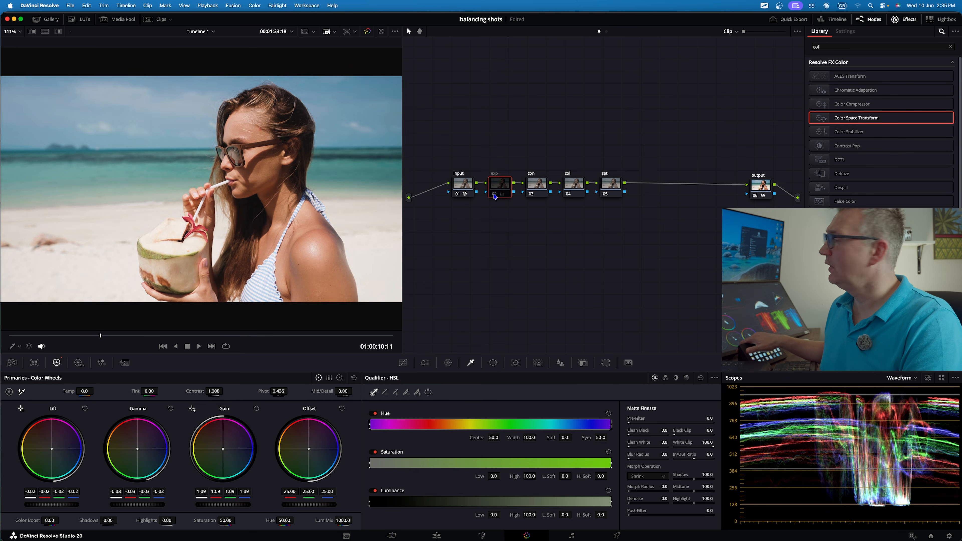
click(494, 194)
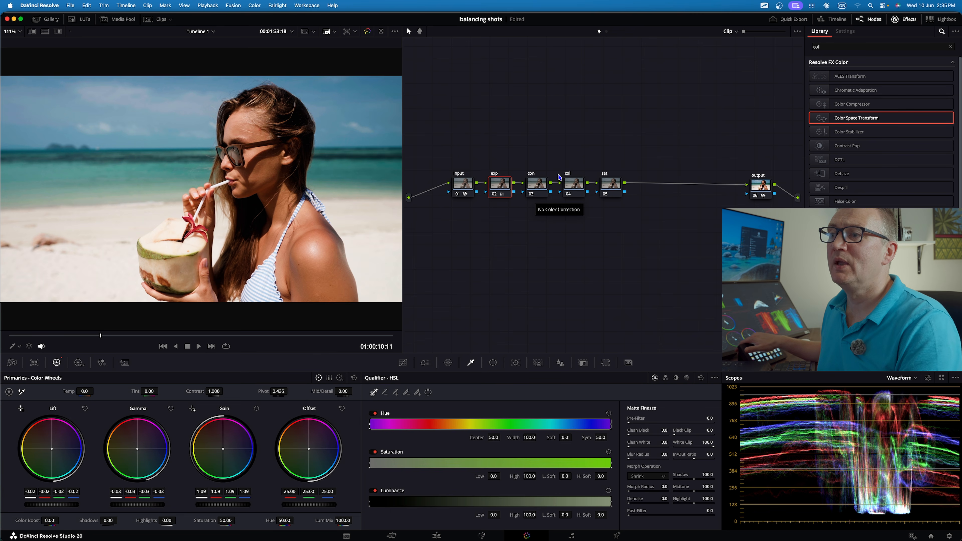
On the col node, shift Lift toward teal (red -0.03, blue 0.01), warm Gain to 1.05, 0.99, 0.98, and fine-tune Gamma slightly warmer.
click(572, 185)
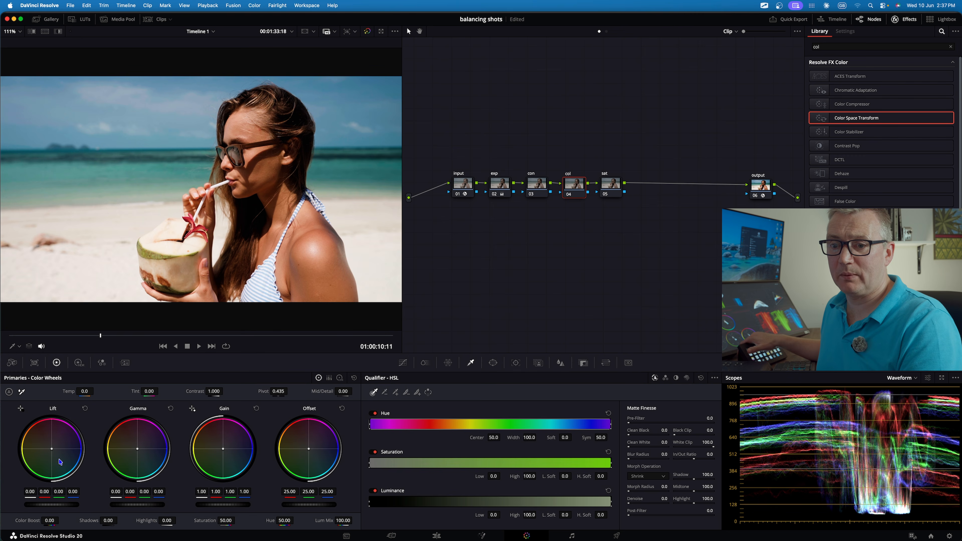
drag(50, 448, 50, 449)
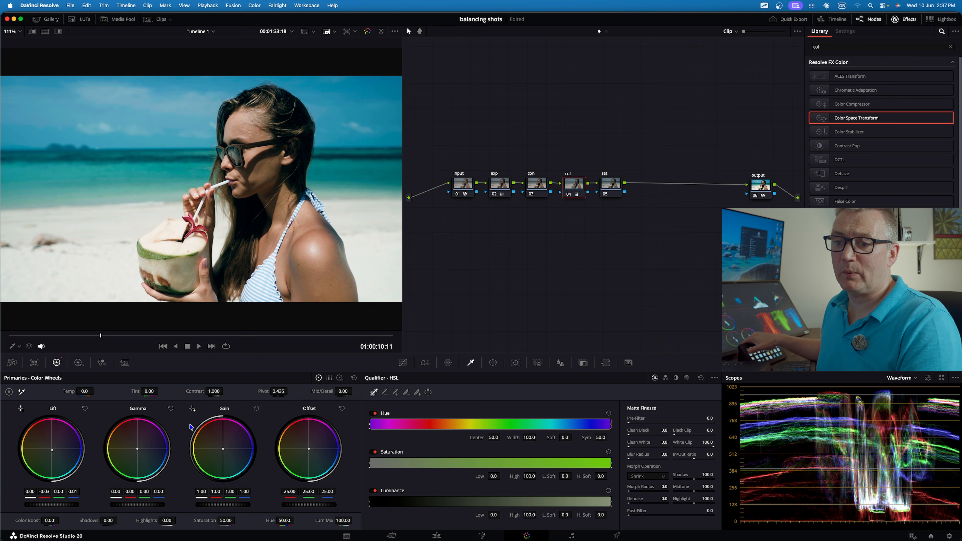
drag(224, 451, 223, 448)
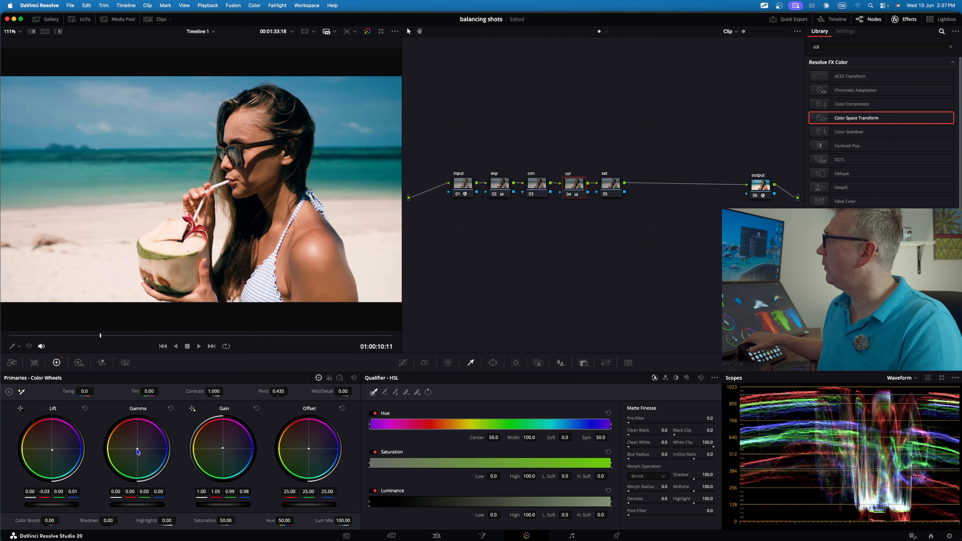
drag(137, 449, 136, 449)
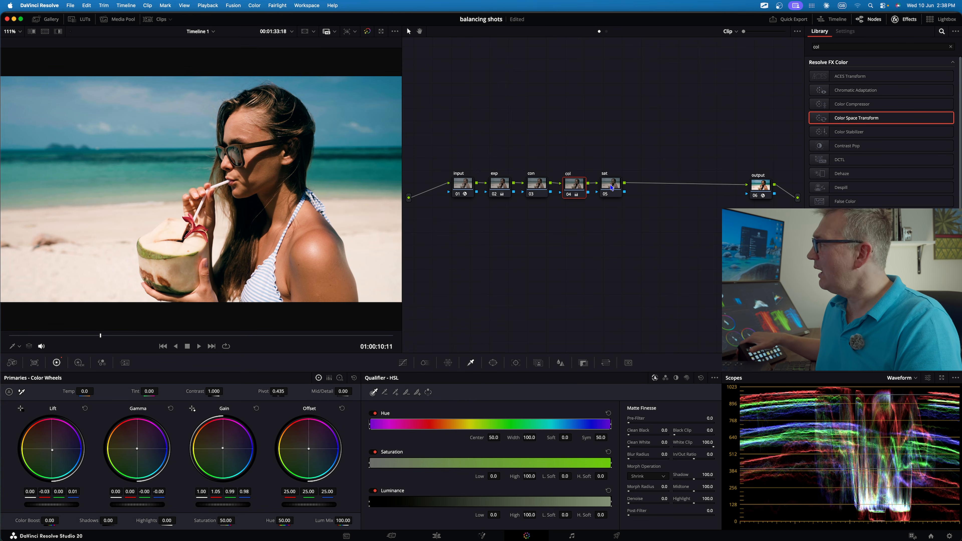
Add a serial node after the sat node on the beach clip.
right_click(611, 188)
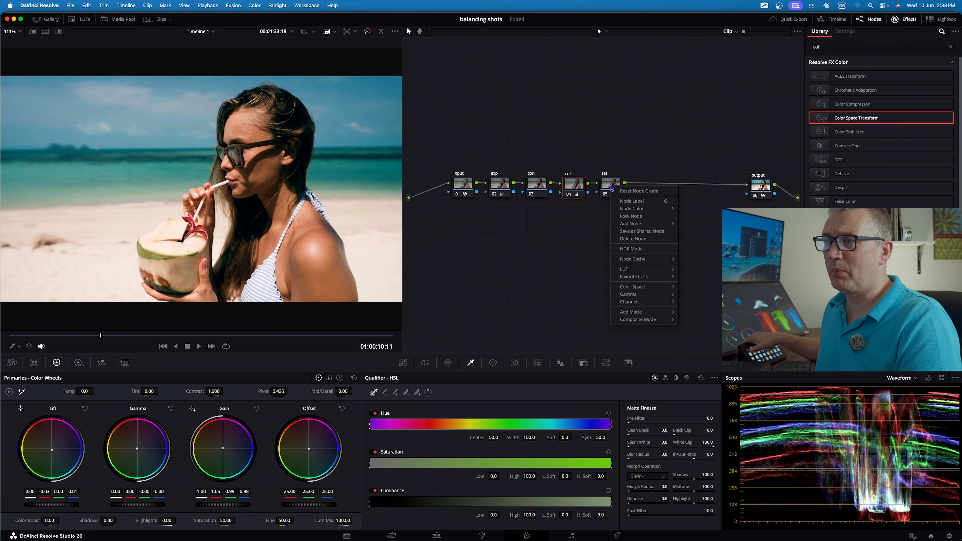
mouse_move(628, 224)
click(705, 224)
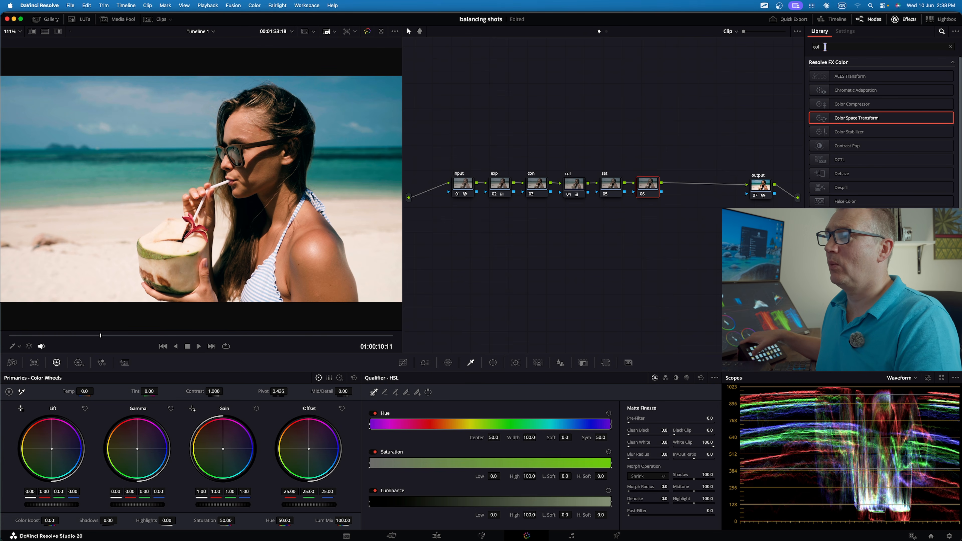
Search the effects library for "fil" and apply Film Look Creator to node 06, spaced farther from the sat node.
click(825, 47)
key(BackSpace)
key(BackSpace)
key(BackSpace)
text(fi)
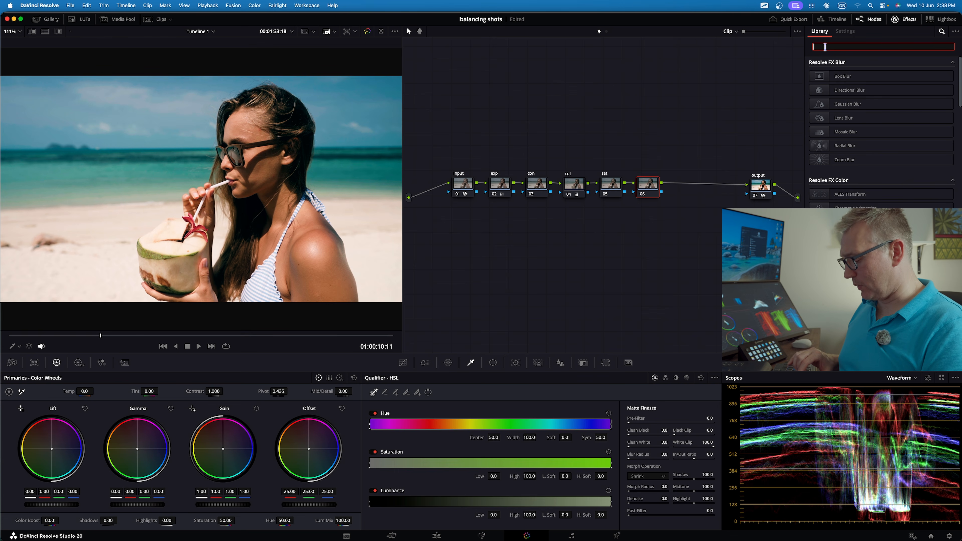
text(l)
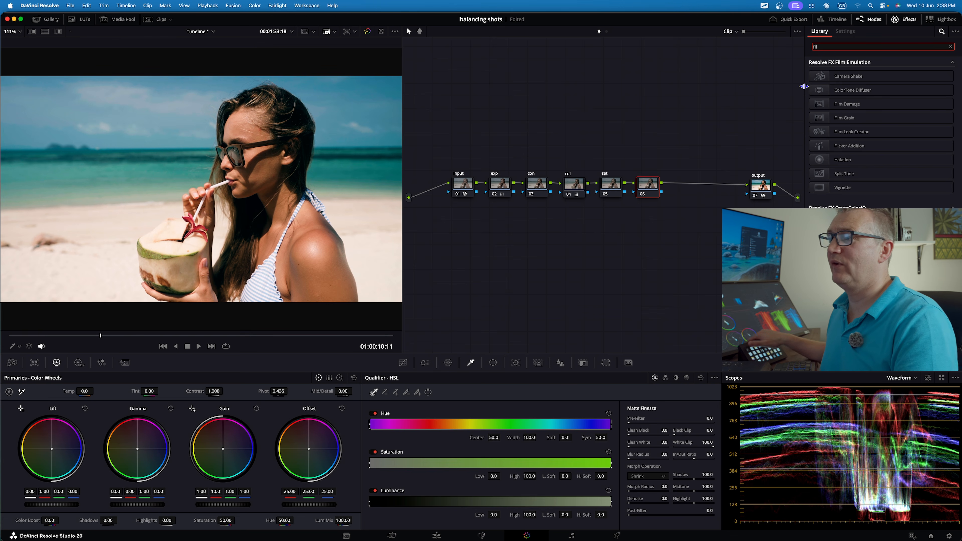
drag(878, 135, 692, 186)
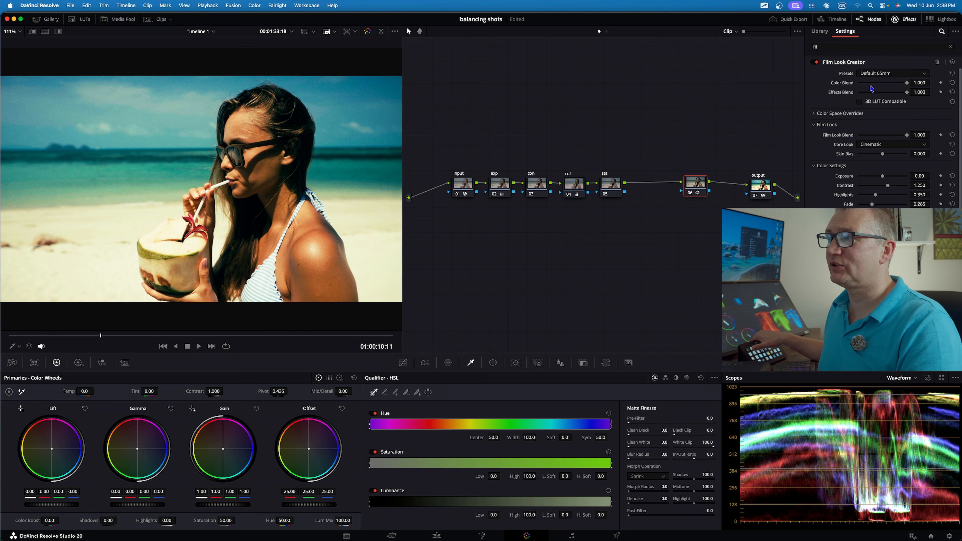
In Film Look Creator, set Color Blend to 0, Effects Blend to 0.488, Film Look Blend to 0.5 and Skin Bias to 1.000.
drag(906, 93, 854, 86)
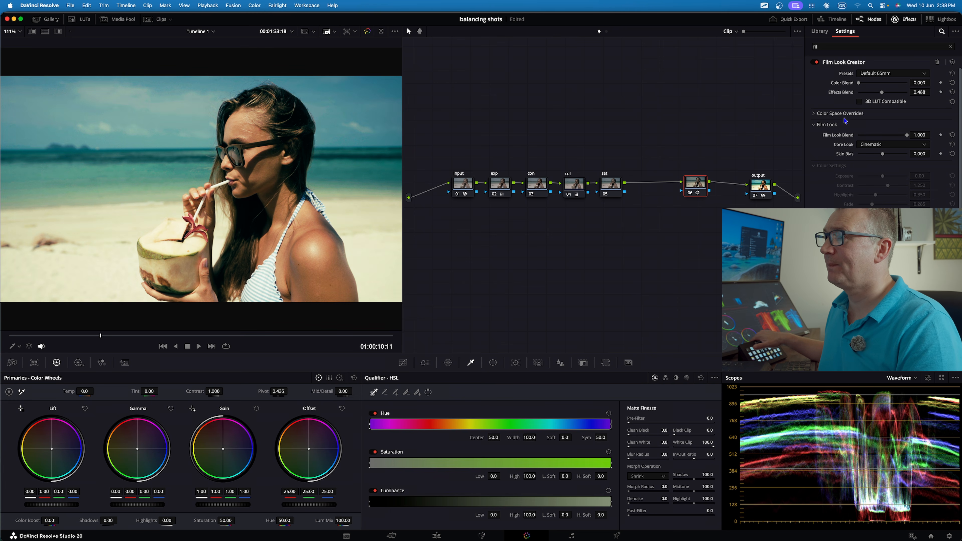
drag(908, 138, 899, 137)
click(920, 135)
text(0.5)
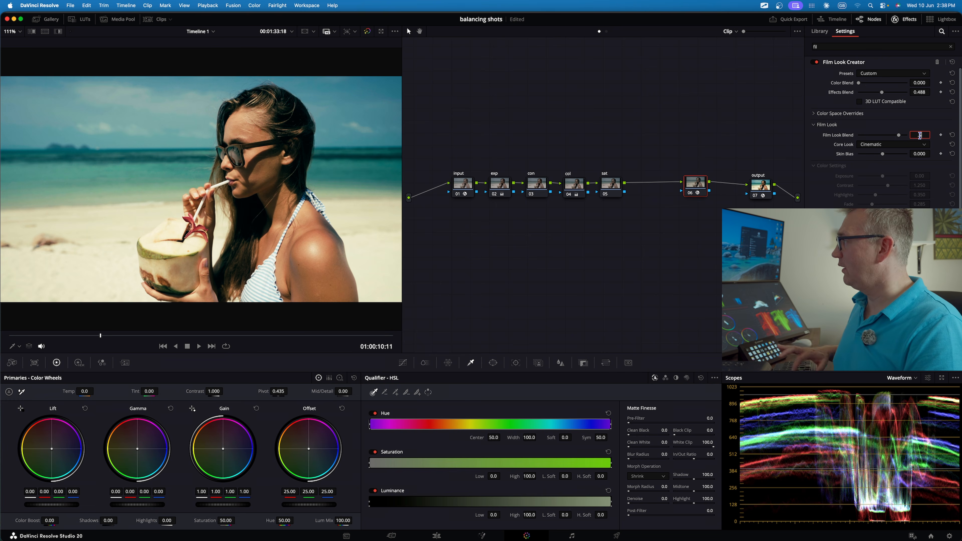
key(Return)
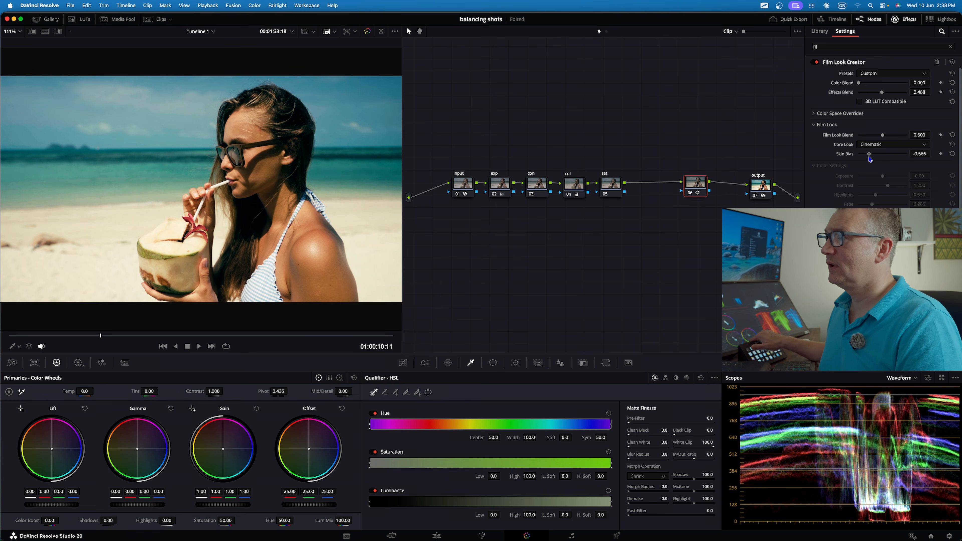
drag(883, 154, 937, 162)
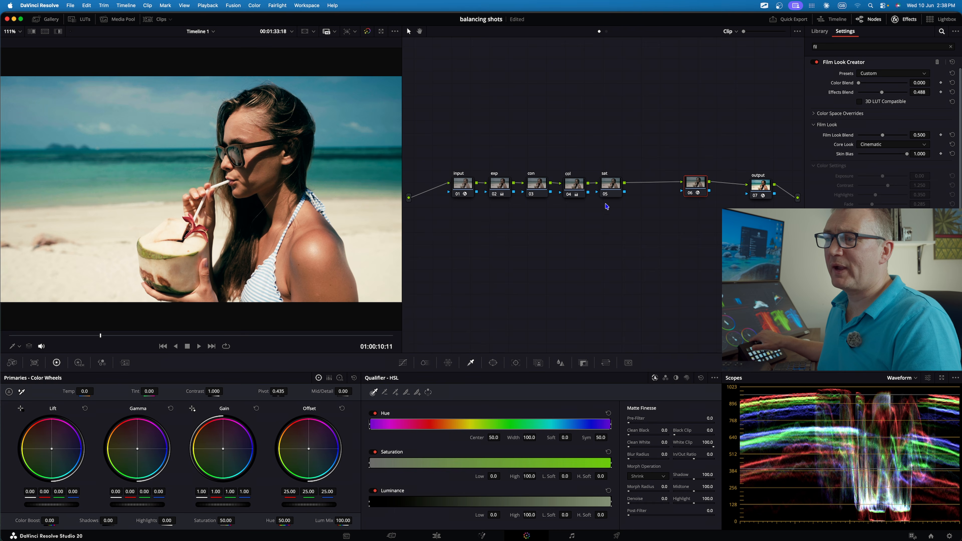
Raise the sat node's Saturation to 57.80 on the beach clip.
click(614, 190)
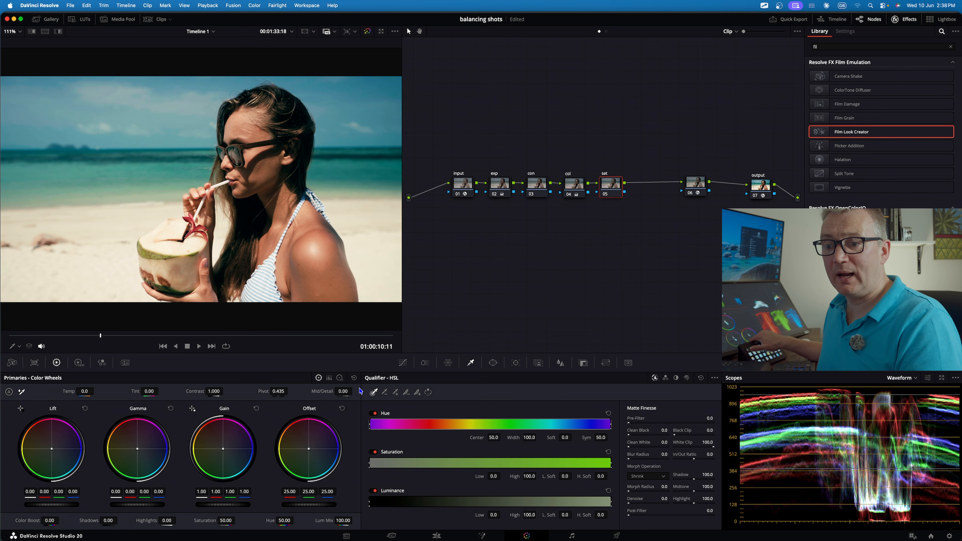
drag(226, 521, 252, 521)
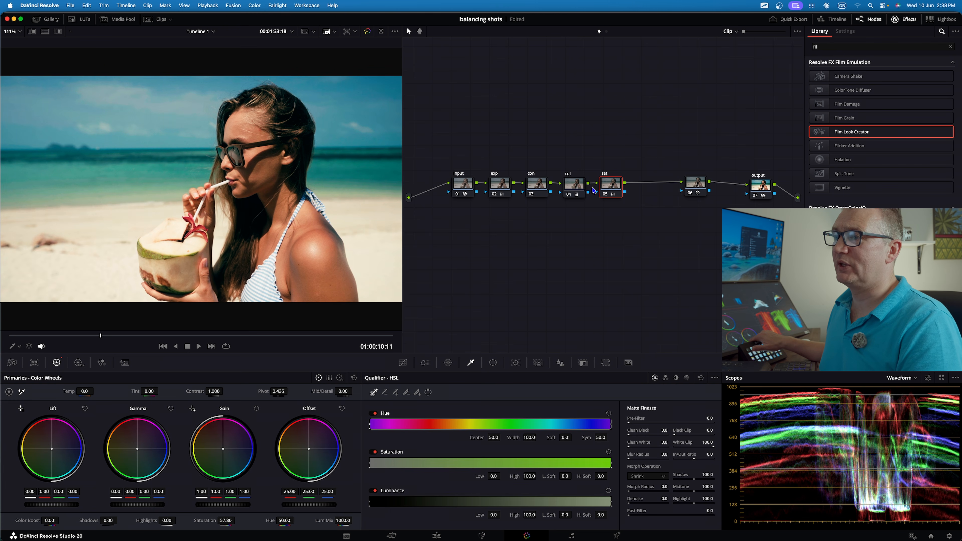